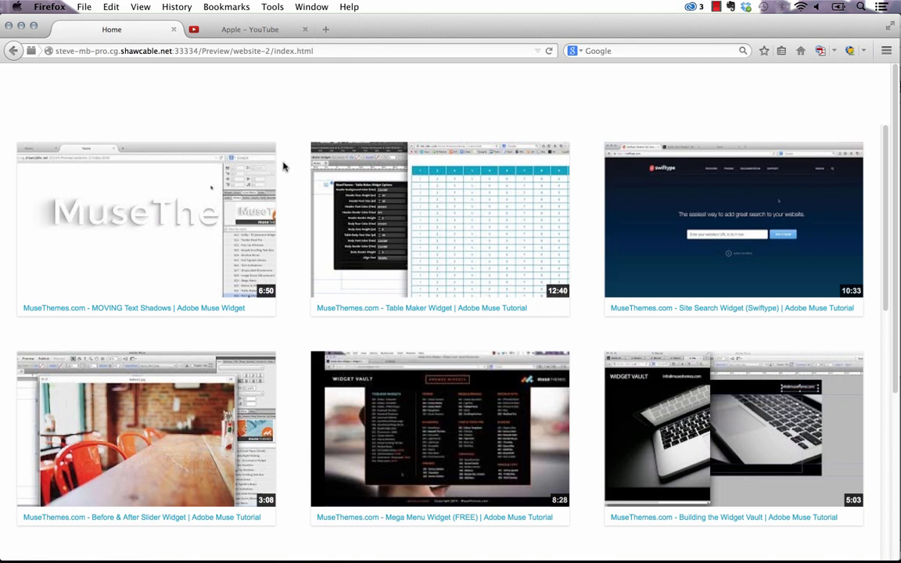
# Open and close the Table Maker Widget video in the gallery preview, and look through the video thumbnails.
pyautogui.click(436, 224)
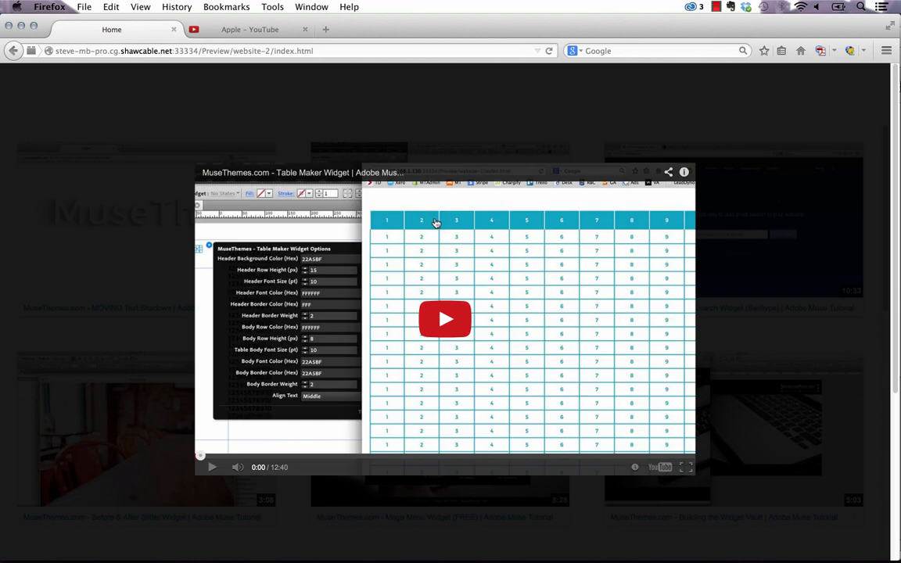
pyautogui.click(756, 124)
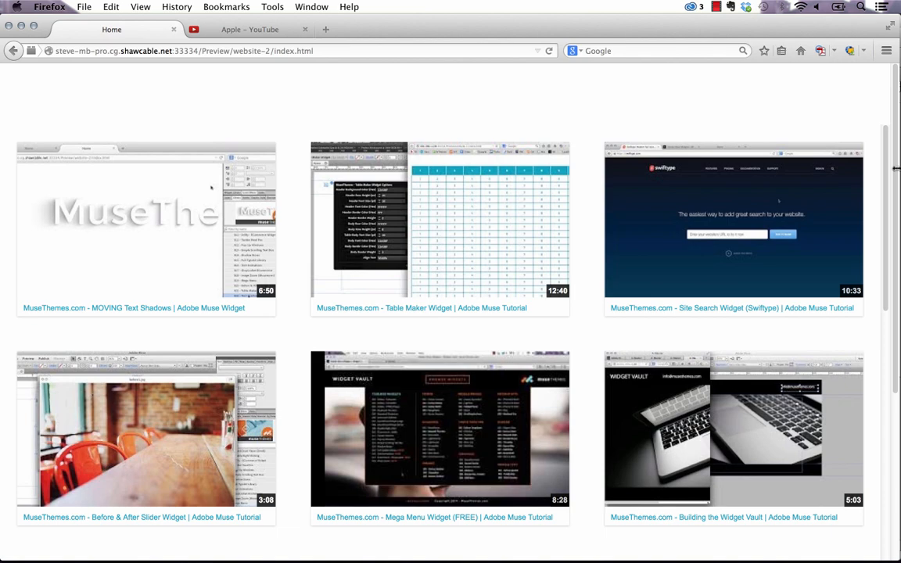
pyautogui.moveTo(895, 168); pyautogui.dragTo(898, 190)
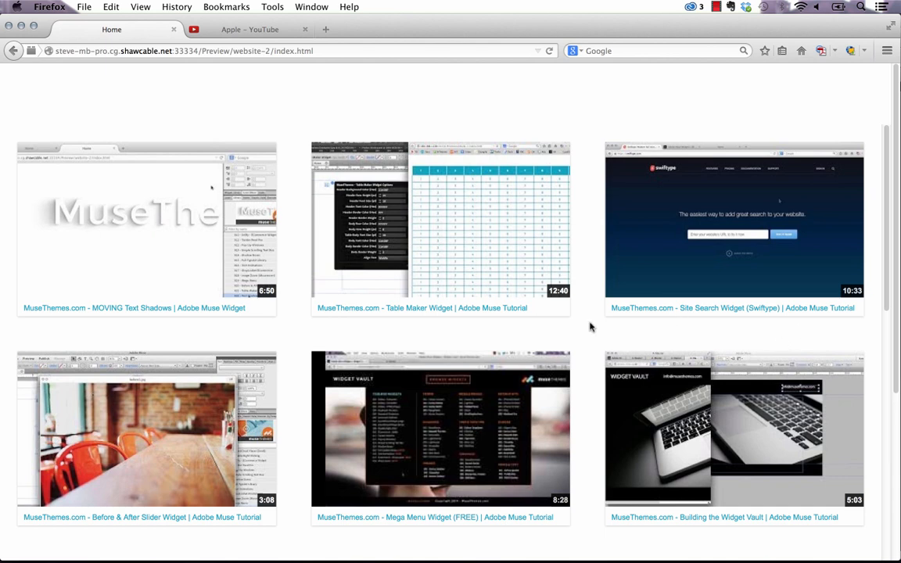
pyautogui.scroll(-5, 590, 327)
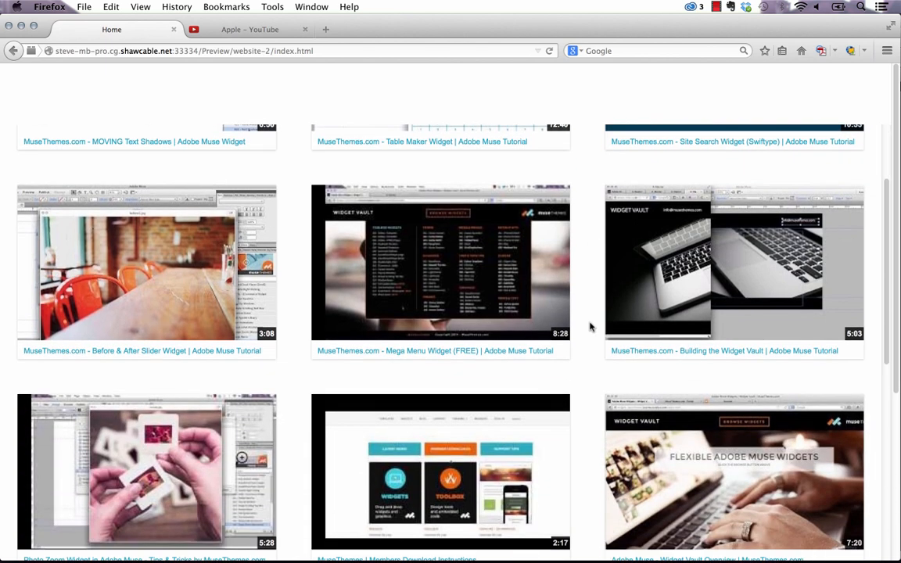
# Switch to Adobe Muse and delete the existing YouTube gallery from the Home page.
pyautogui.moveTo(344, 555)
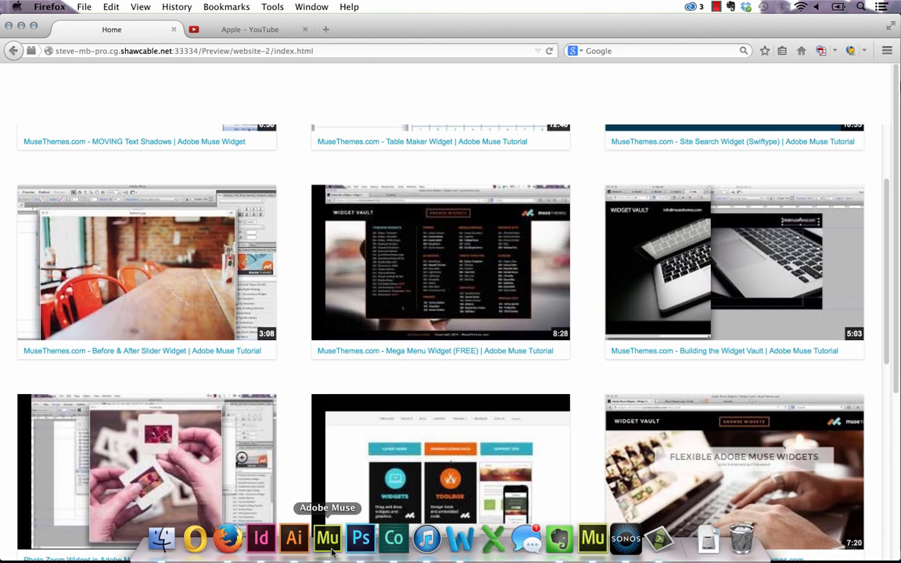
pyautogui.click(332, 549)
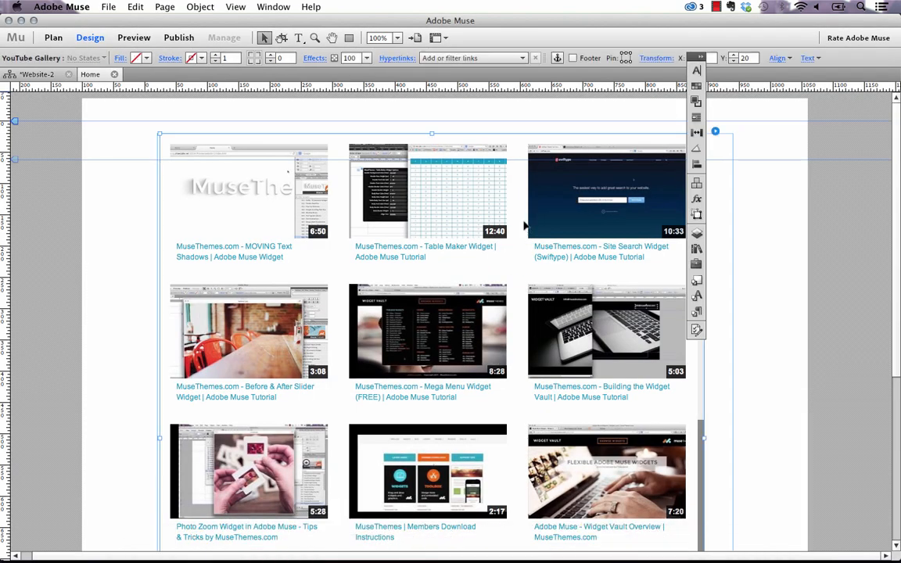
pyautogui.press('Delete')
# Place the 023 - YouTube Video Gallery widget from the MuseThemes Toolbox (7.4.3) library at the page's upper-left margin corner.
pyautogui.click(701, 57)
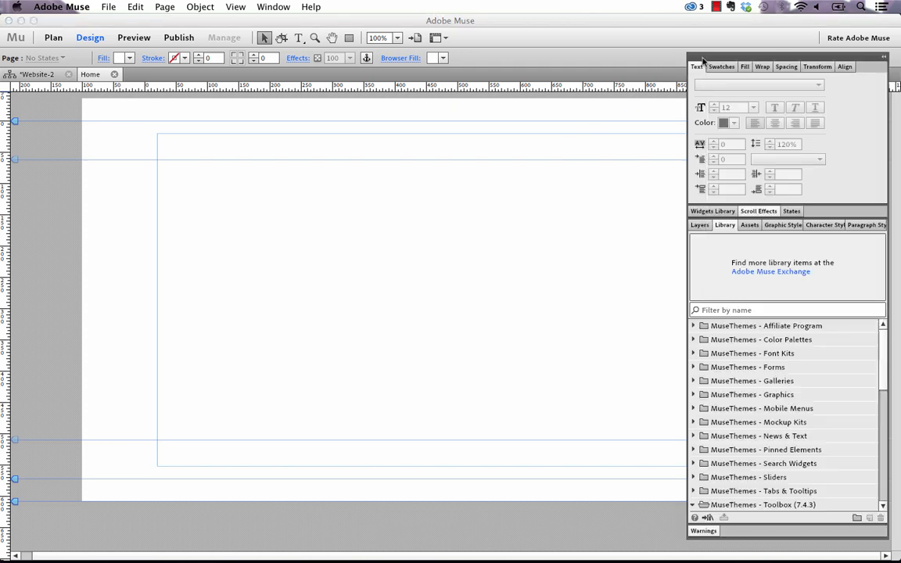
pyautogui.scroll(-6, 810, 475)
pyautogui.scroll(3, 810, 418)
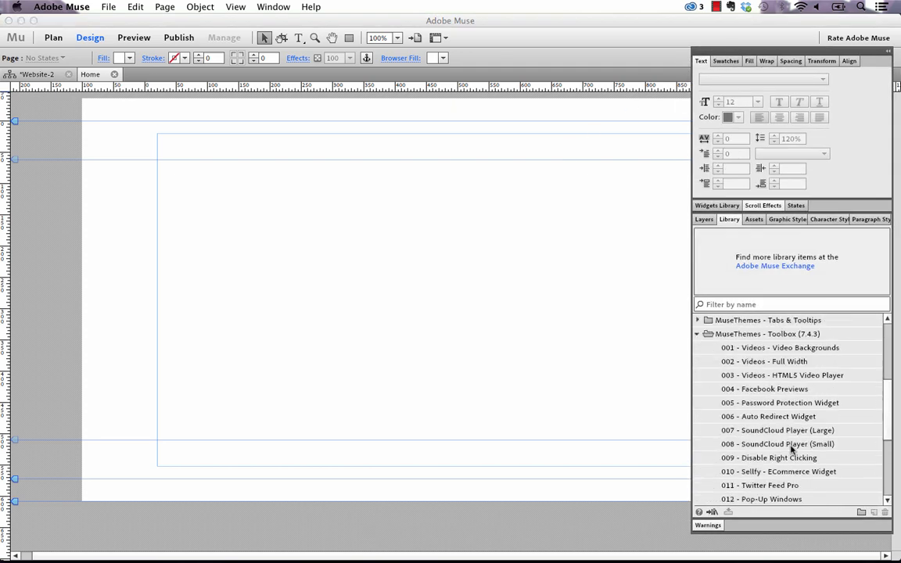
pyautogui.scroll(3, 813, 412)
pyautogui.click(819, 446)
pyautogui.scroll(-7, 782, 454)
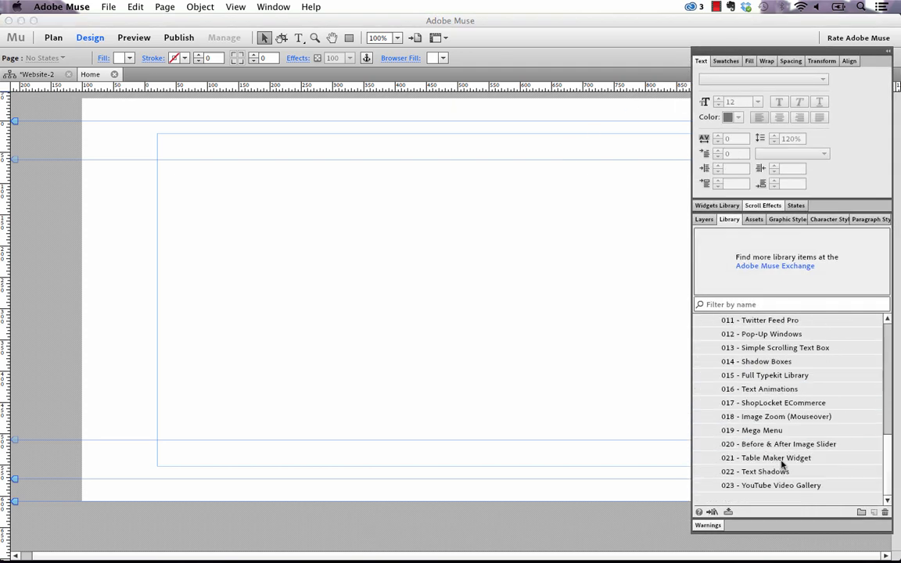
pyautogui.click(759, 485)
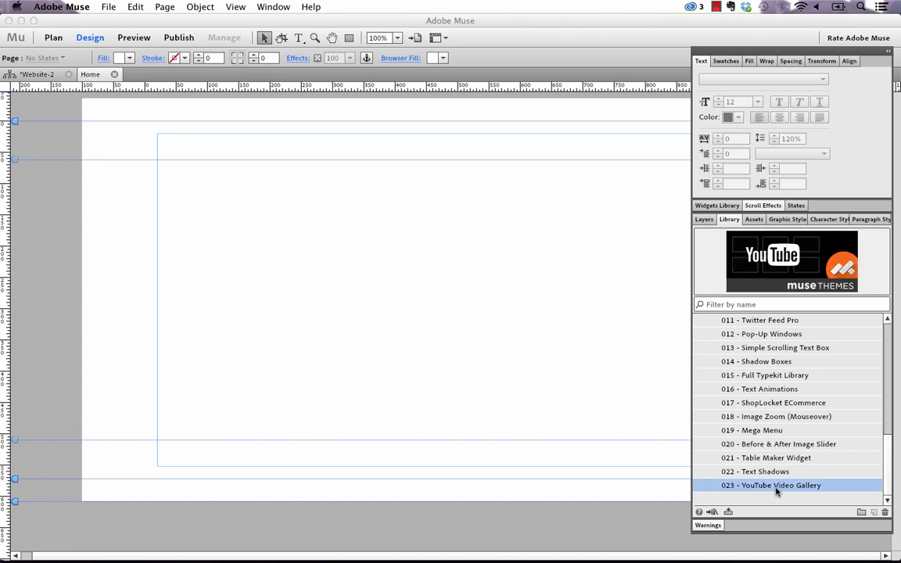
pyautogui.moveTo(773, 490); pyautogui.dragTo(156, 135)
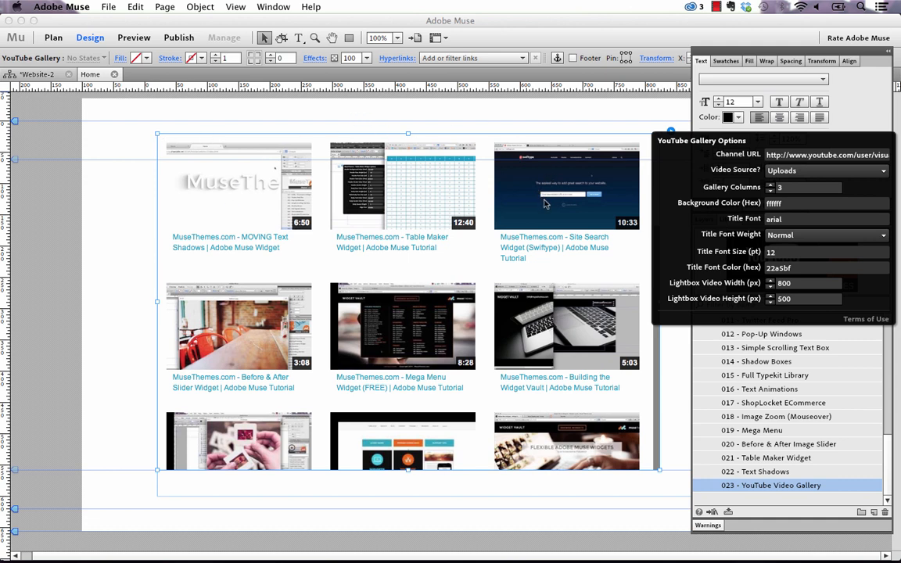
# Collapse the panels and park them beside the page, and move the gallery horizontally to X -61.
pyautogui.click(887, 50)
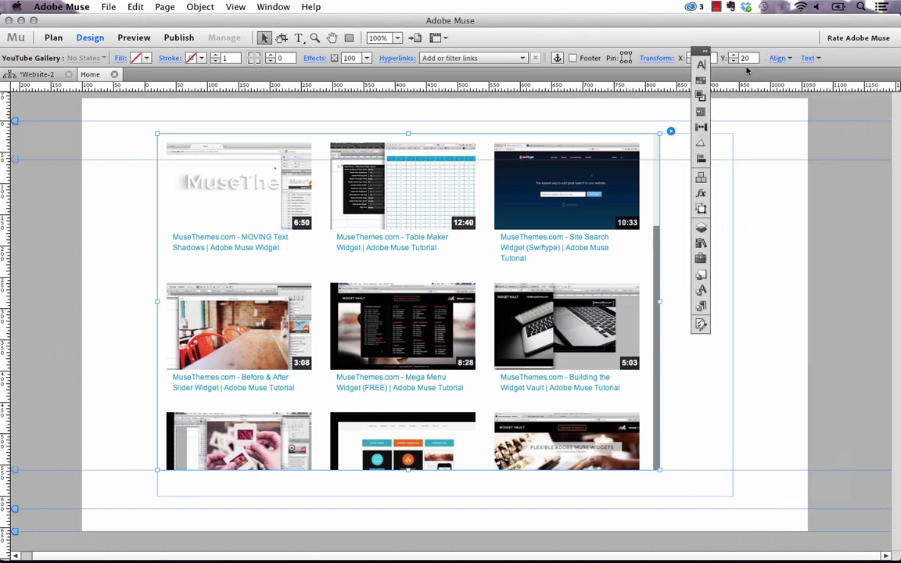
pyautogui.moveTo(696, 53); pyautogui.dragTo(854, 116)
pyautogui.moveTo(572, 212); pyautogui.dragTo(521, 213)
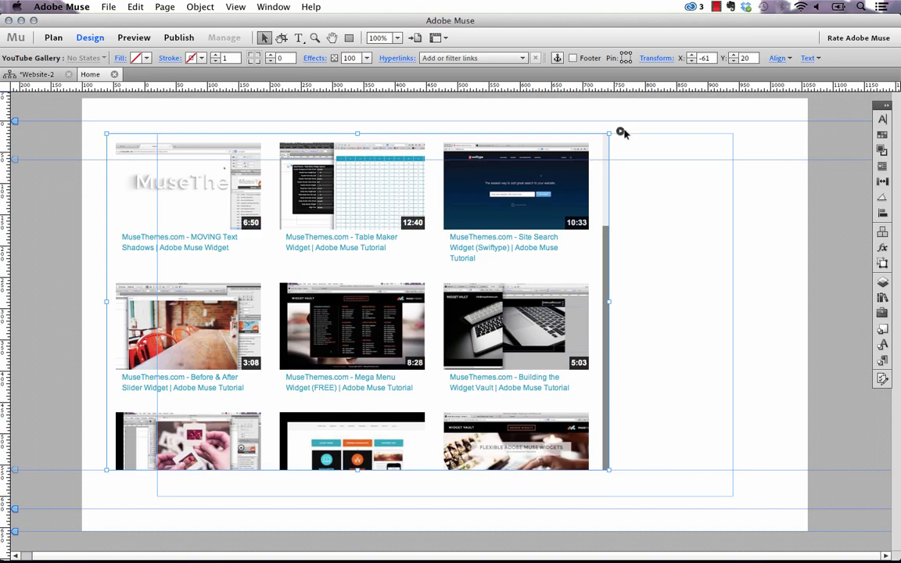
pyautogui.click(621, 133)
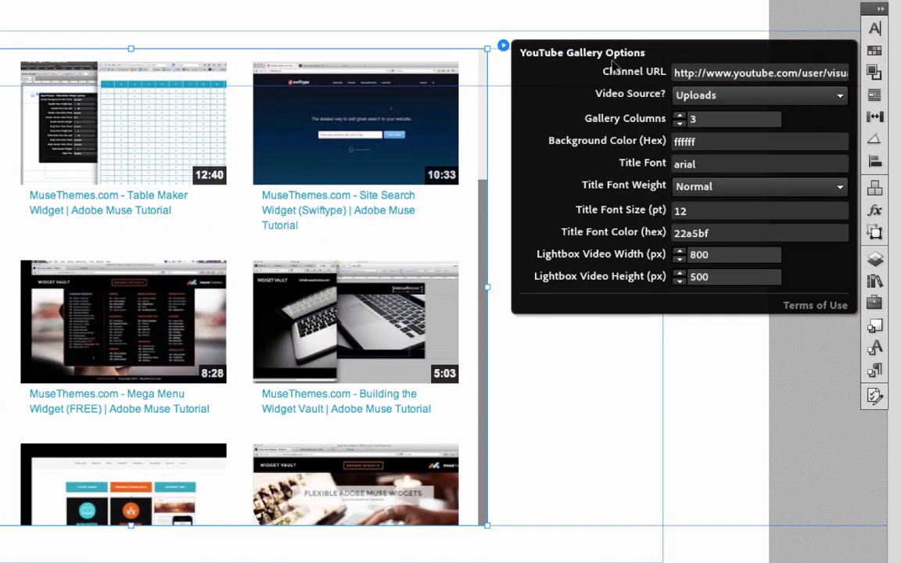
pyautogui.click(678, 75)
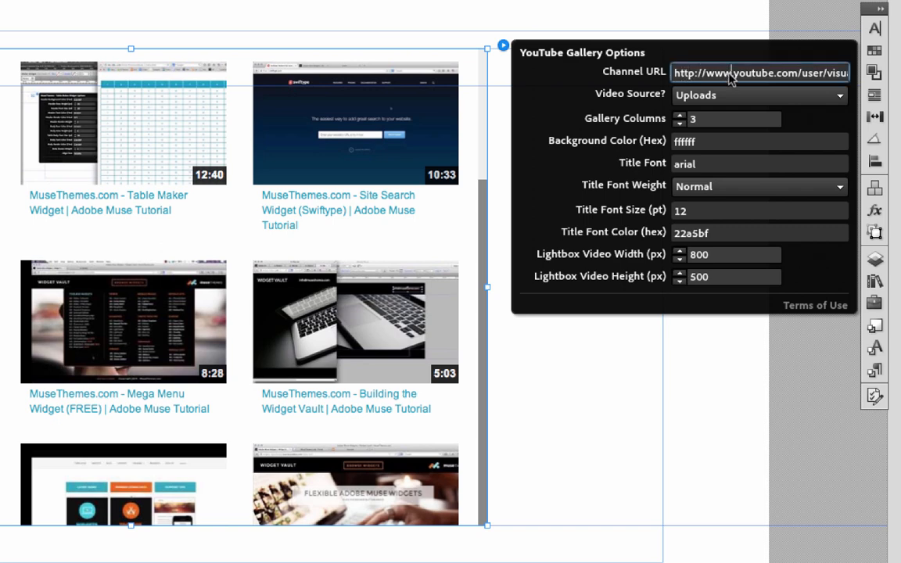
pyautogui.moveTo(696, 75); pyautogui.dragTo(876, 71)
pyautogui.click(804, 78)
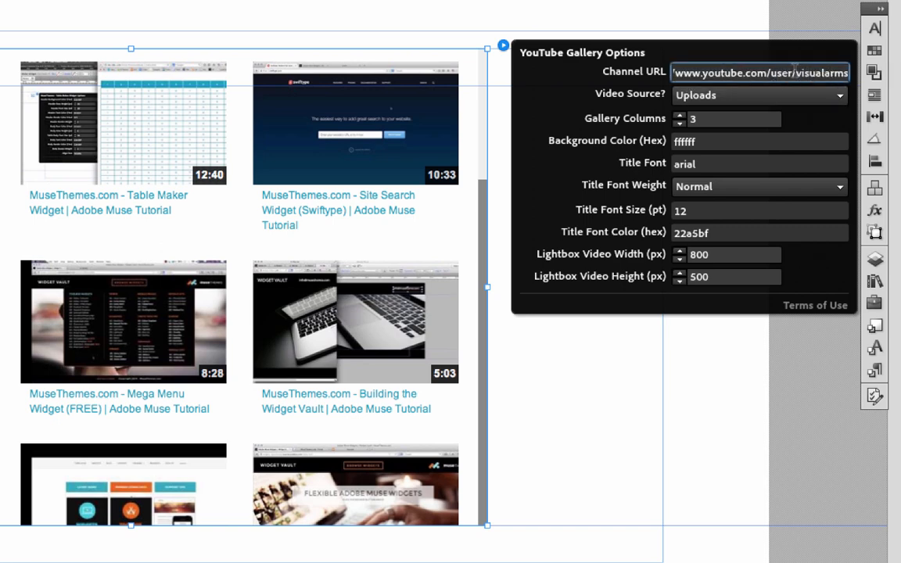
pyautogui.write('apple')
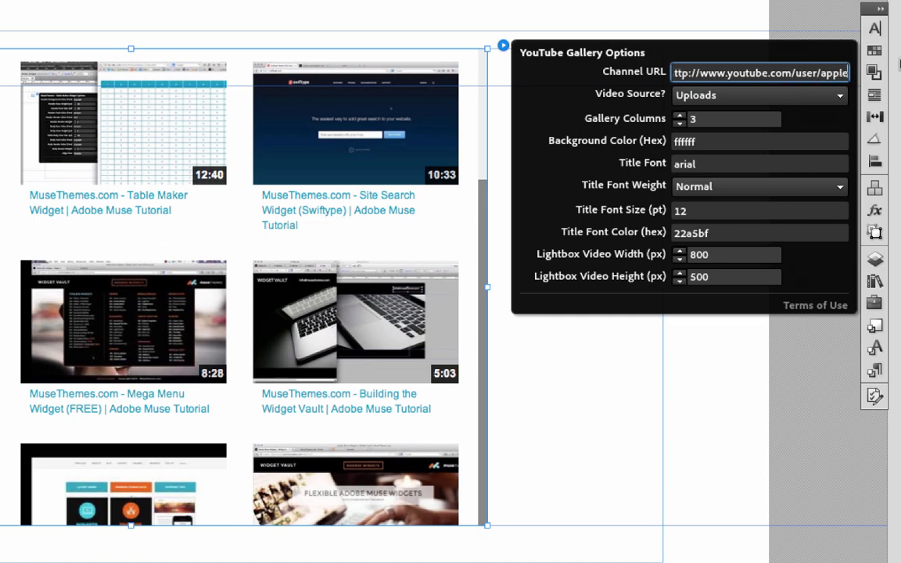
pyautogui.press('Return')
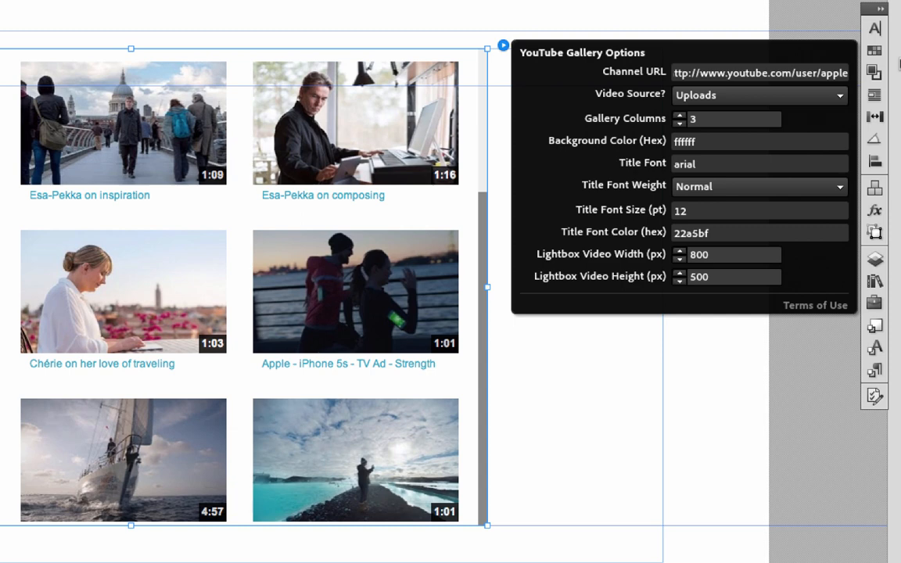
# Try Playlists as the gallery's video source, and set it back to Uploads.
pyautogui.click(721, 102)
pyautogui.click(714, 134)
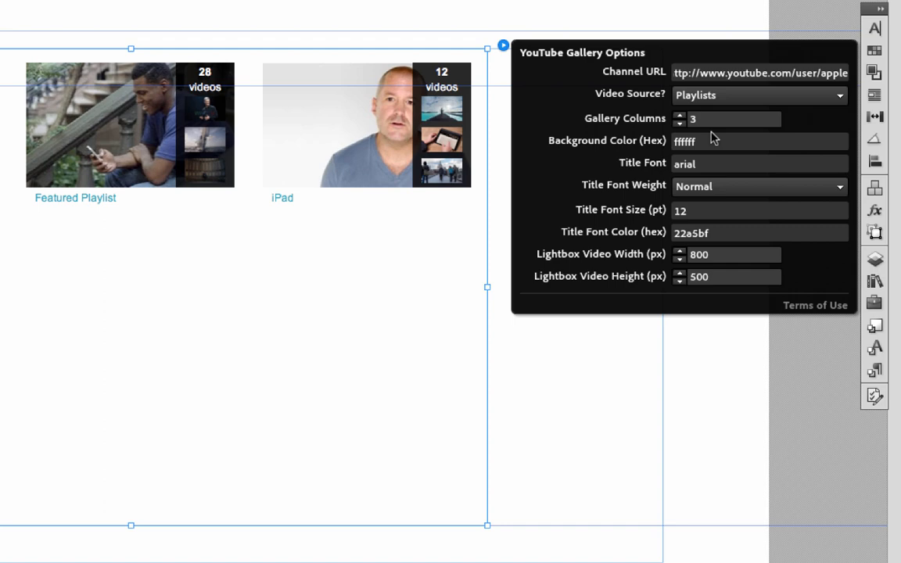
pyautogui.click(718, 96)
pyautogui.click(717, 115)
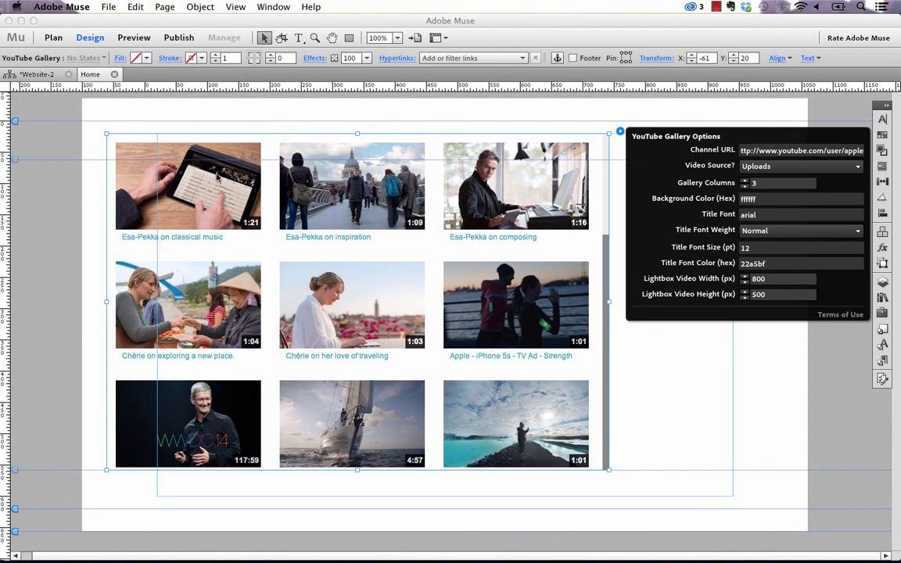
# Move the gallery to X 20, Y 62 and widen it to the page's right margin.
pyautogui.moveTo(217, 176); pyautogui.dragTo(268, 202)
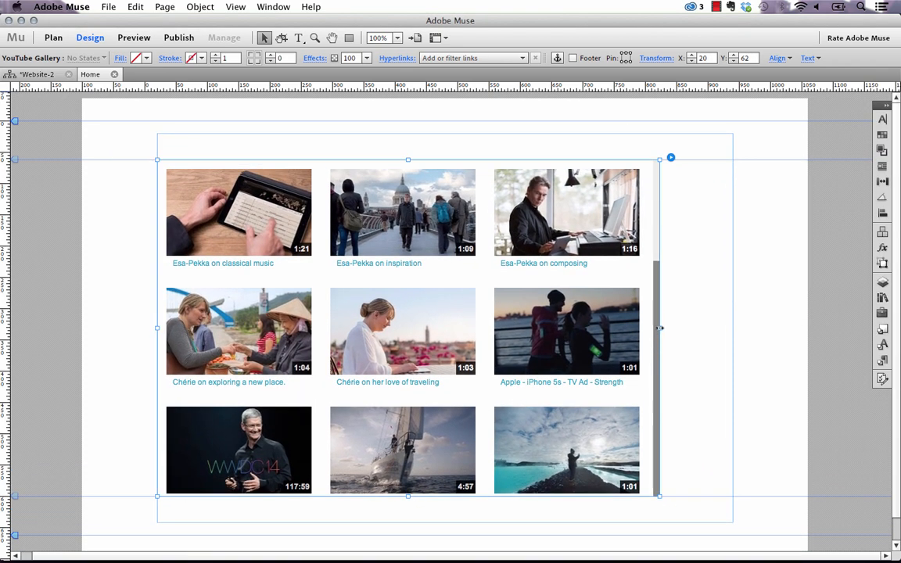
pyautogui.moveTo(659, 327); pyautogui.dragTo(731, 327)
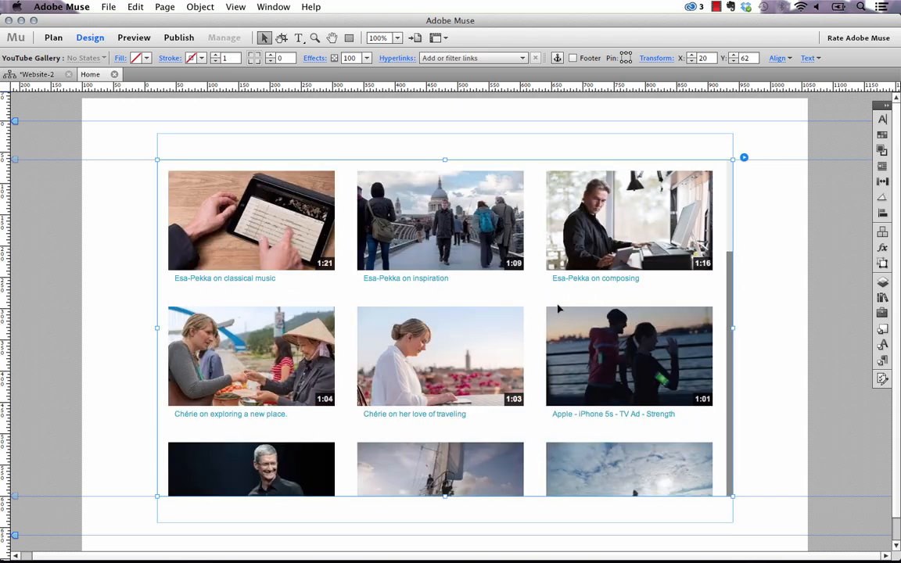
pyautogui.click(756, 317)
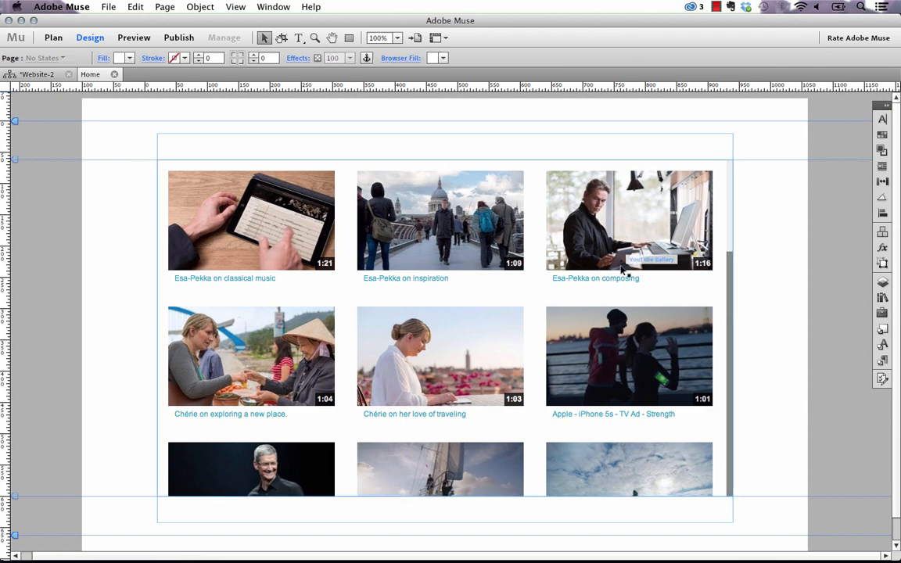
# Preview the page in the browser and test the gallery's own scrollbar.
pyautogui.click(108, 7)
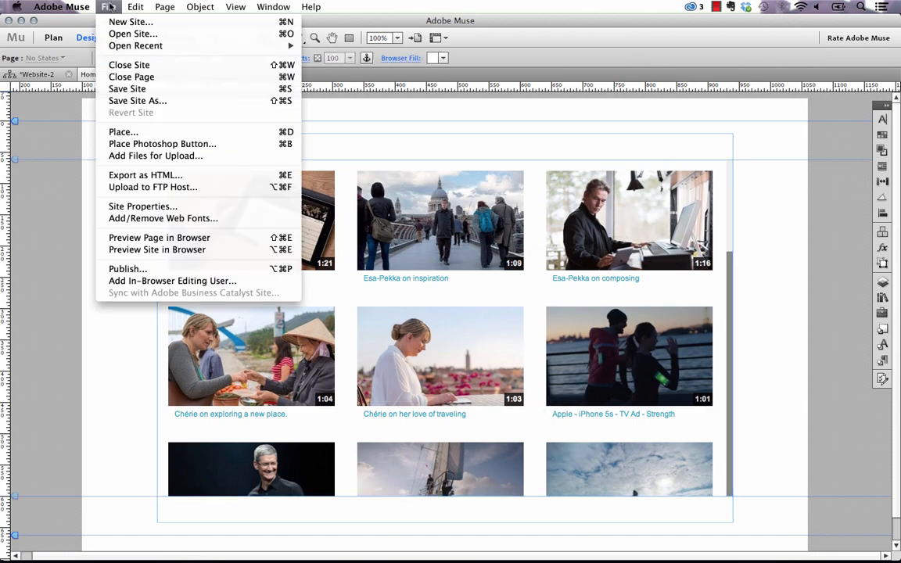
pyautogui.click(173, 241)
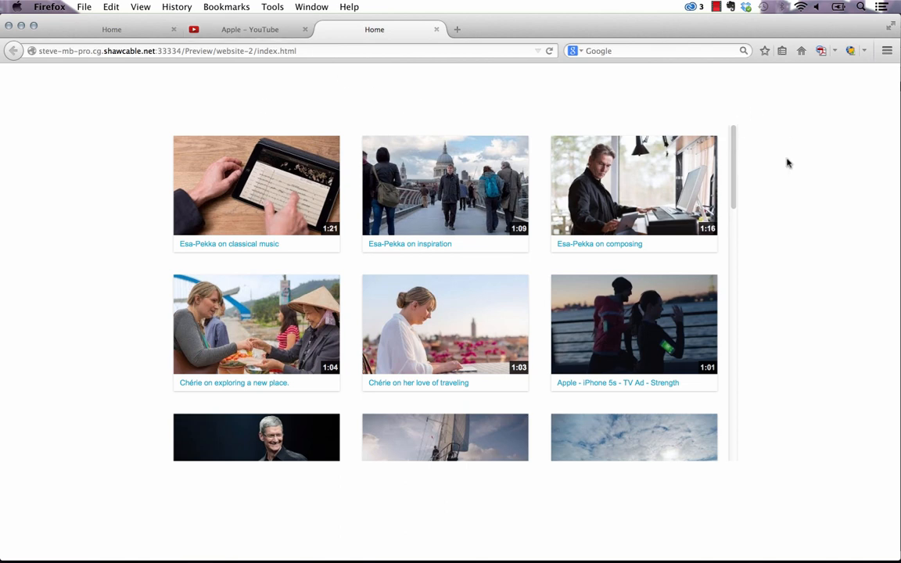
pyautogui.moveTo(733, 141)
pyautogui.mouseDown()
pyautogui.moveTo(744, 416)
pyautogui.moveTo(750, 316)
pyautogui.moveTo(733, 147)
pyautogui.mouseUp()
pyautogui.moveTo(734, 149)
pyautogui.mouseDown()
pyautogui.moveTo(729, 392)
pyautogui.moveTo(734, 137)
pyautogui.mouseUp()
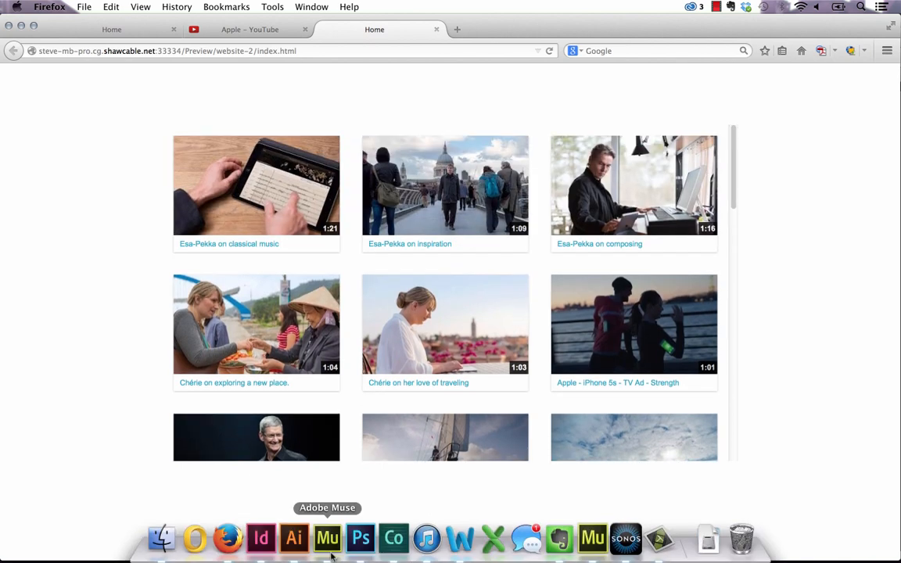
# Return to Adobe Muse and stretch the gallery's lower edge down the page to make room for more rows of videos.
pyautogui.click(327, 539)
pyautogui.scroll(-2, 428, 429)
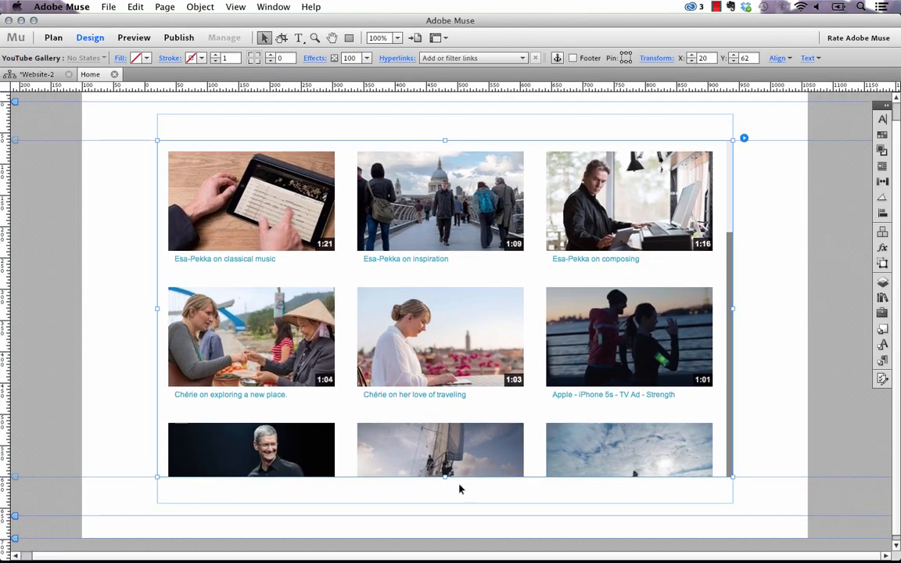
pyautogui.moveTo(444, 477); pyautogui.dragTo(443, 560)
pyautogui.scroll(15, 770, 355)
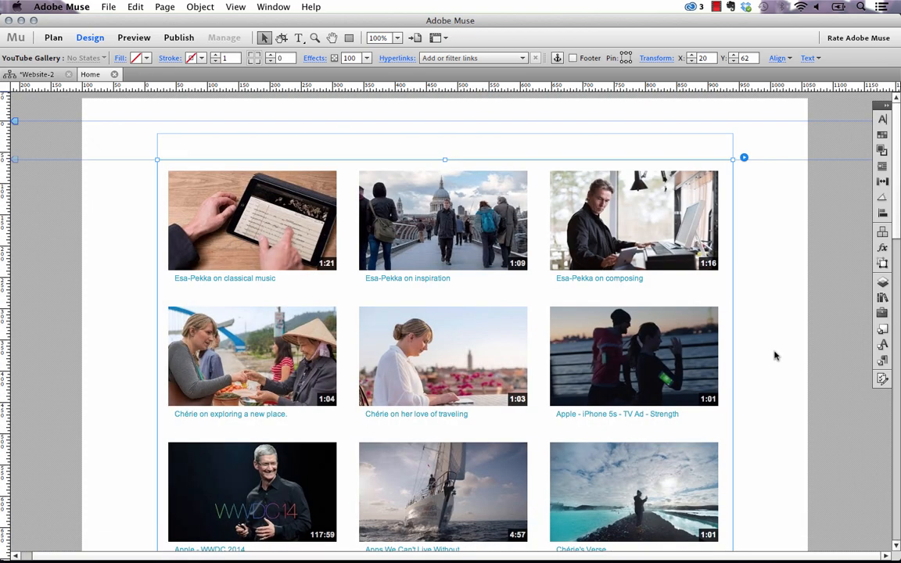
# Preview the page in the browser, look through the full-height gallery, and close that preview.
pyautogui.click(107, 8)
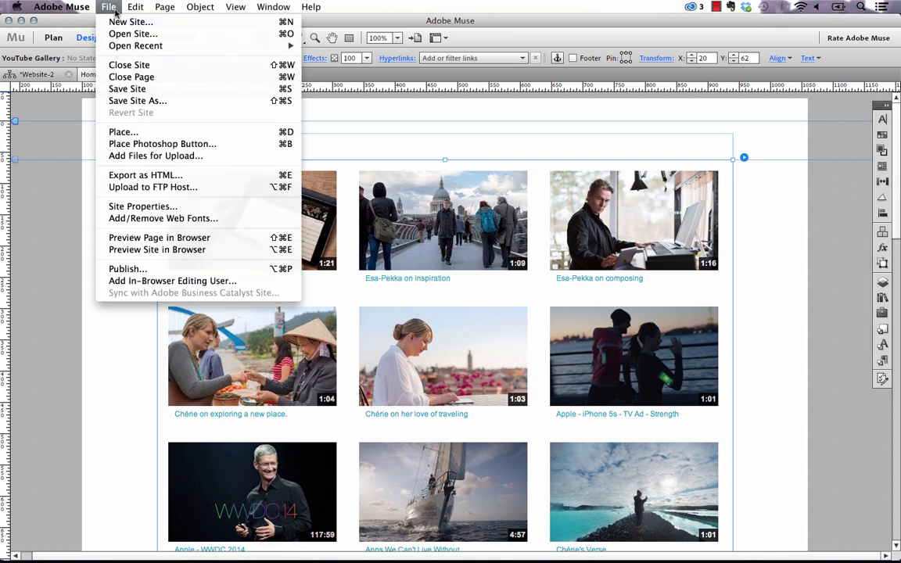
pyautogui.click(199, 241)
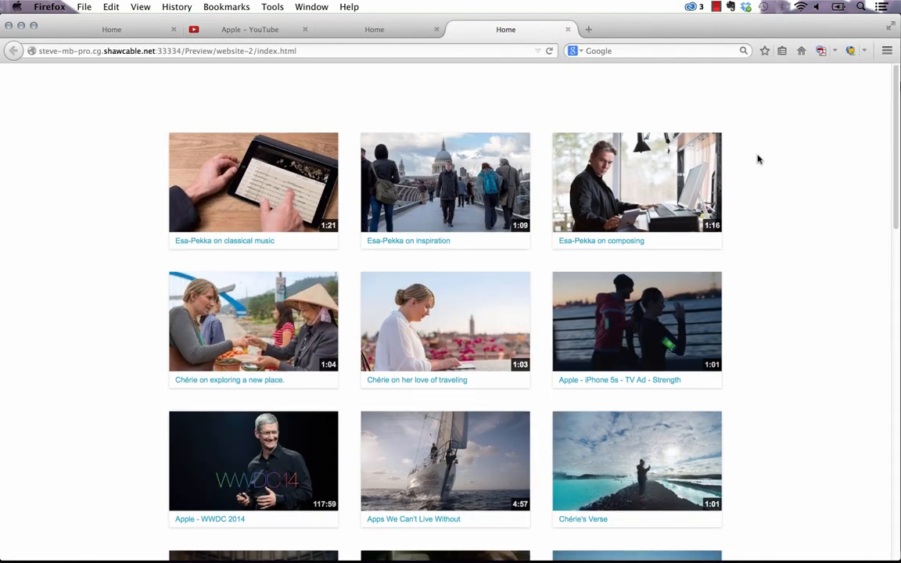
pyautogui.scroll(-10, 757, 159)
pyautogui.scroll(5, 759, 169)
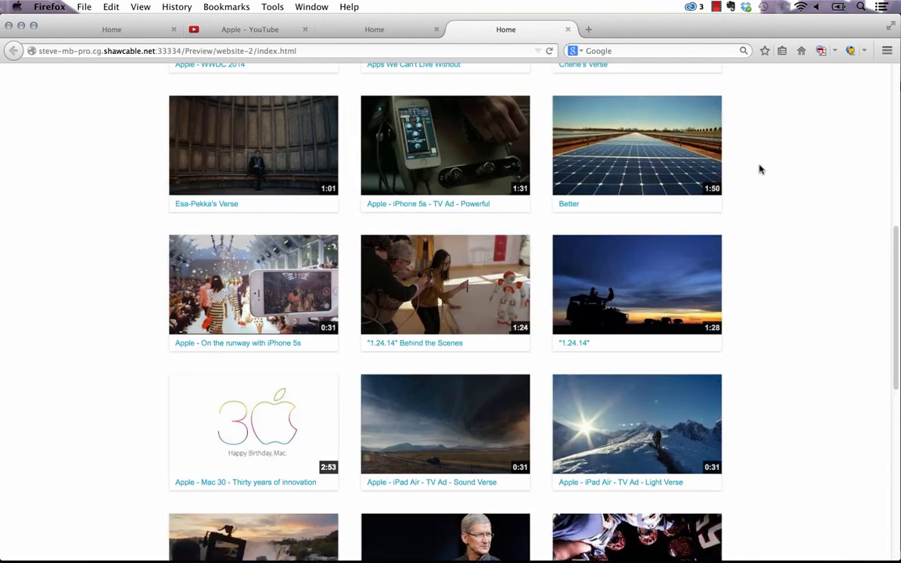
pyautogui.scroll(5, 759, 169)
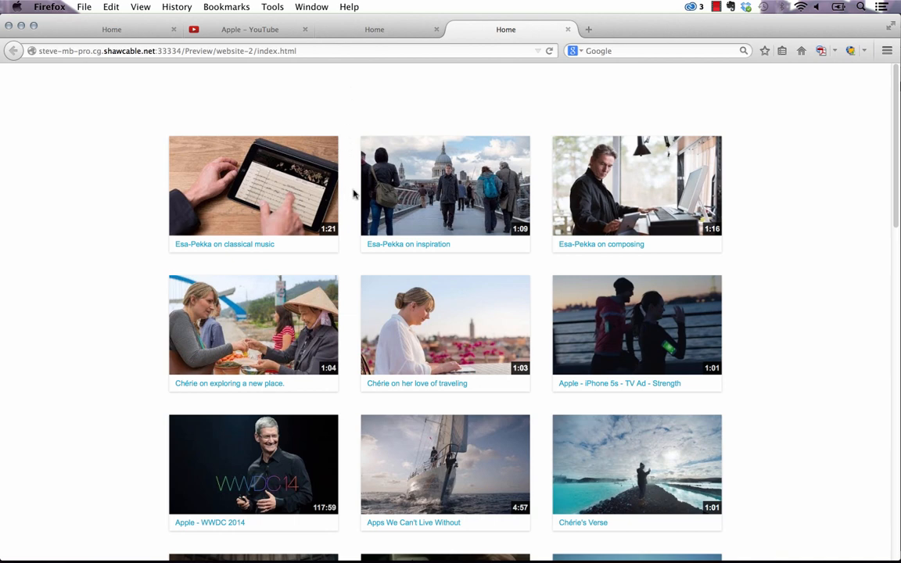
pyautogui.click(568, 29)
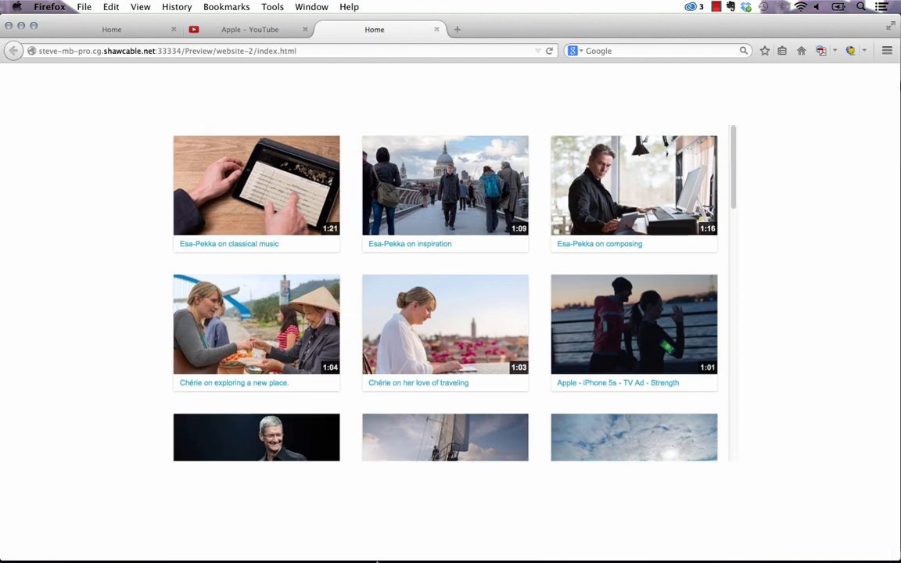
# Switch back to Adobe Muse, narrow the gallery from its right side and open its YouTube Gallery Options.
pyautogui.click(326, 539)
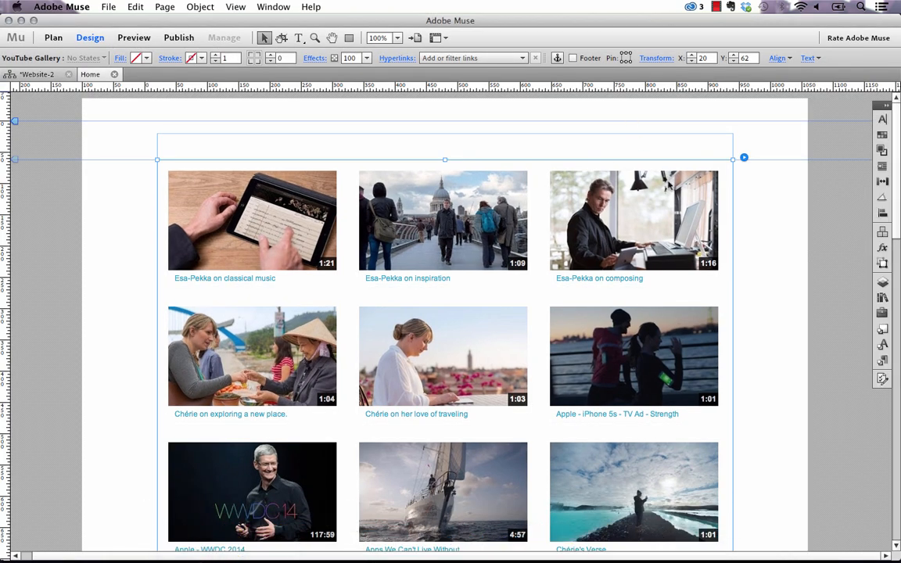
pyautogui.moveTo(733, 159); pyautogui.dragTo(601, 159)
pyautogui.click(615, 157)
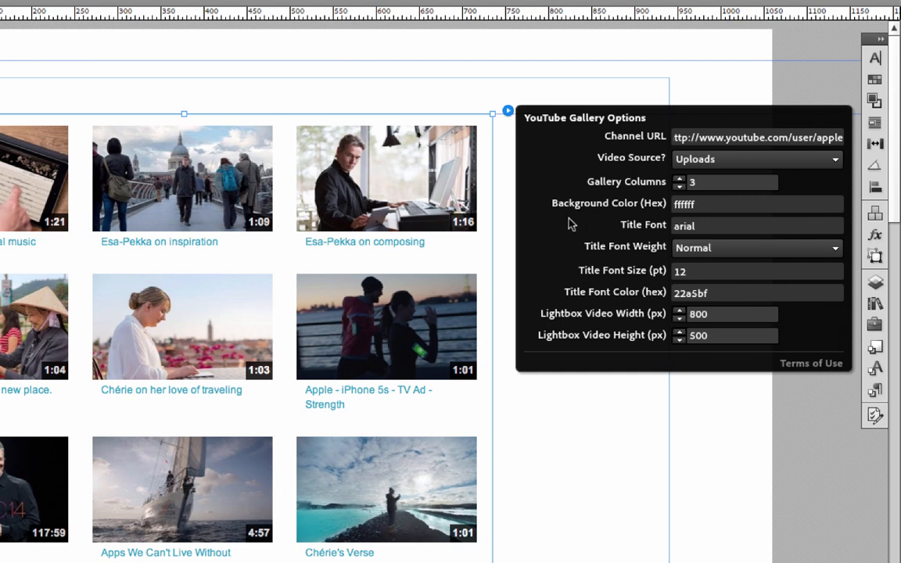
# Set the gallery's background color to hex 000000.
pyautogui.click(652, 202)
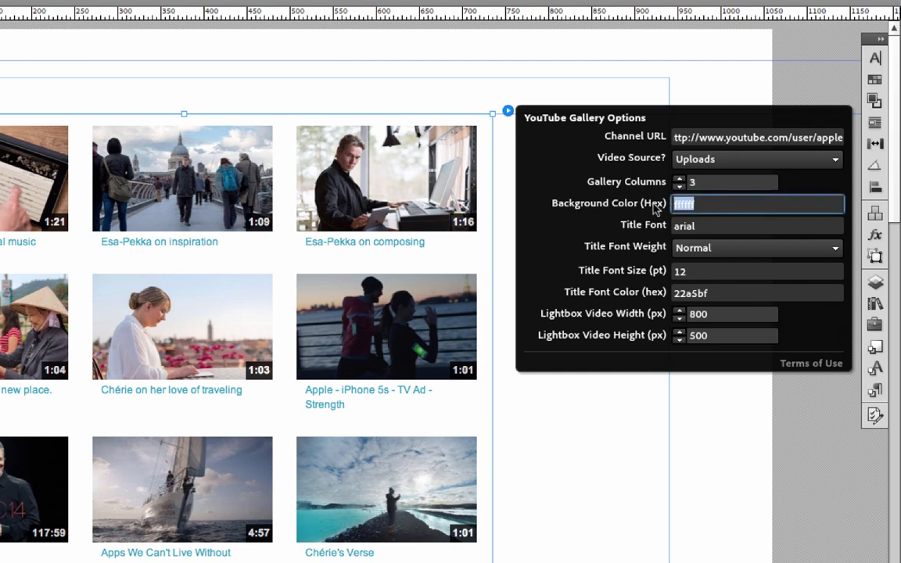
pyautogui.write('000000')
pyautogui.press('Return')
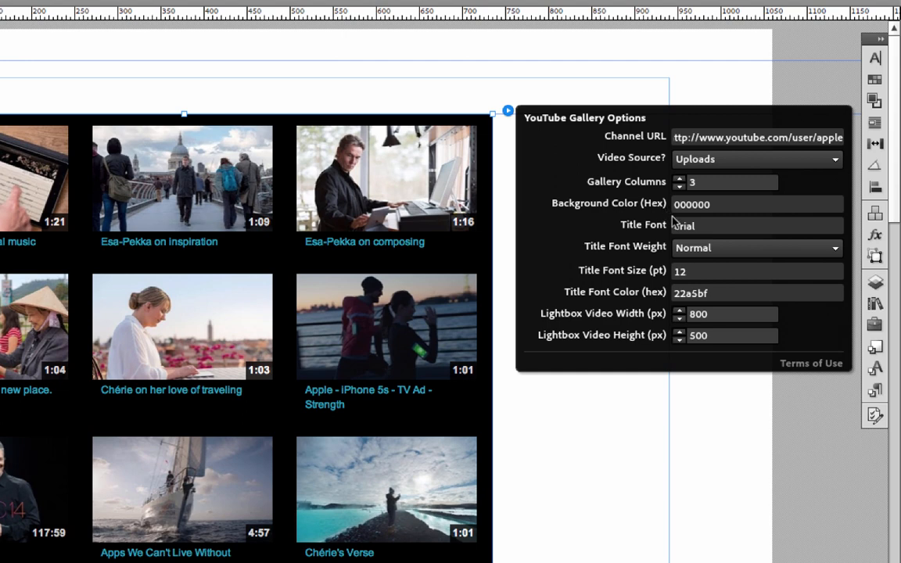
# Try Open Sans and then Montserrat as the font for the video titles.
pyautogui.click(707, 225)
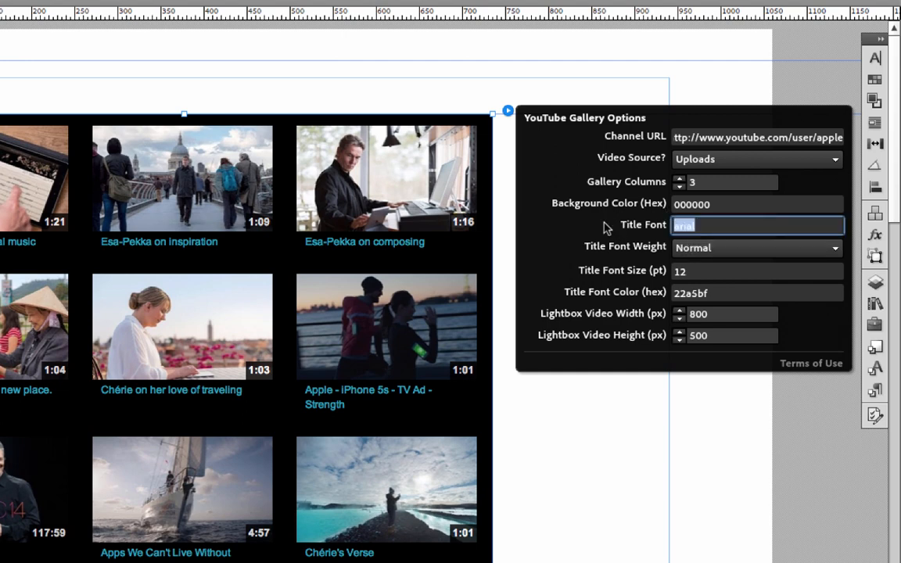
pyautogui.write('Open Sans')
pyautogui.press('Return')
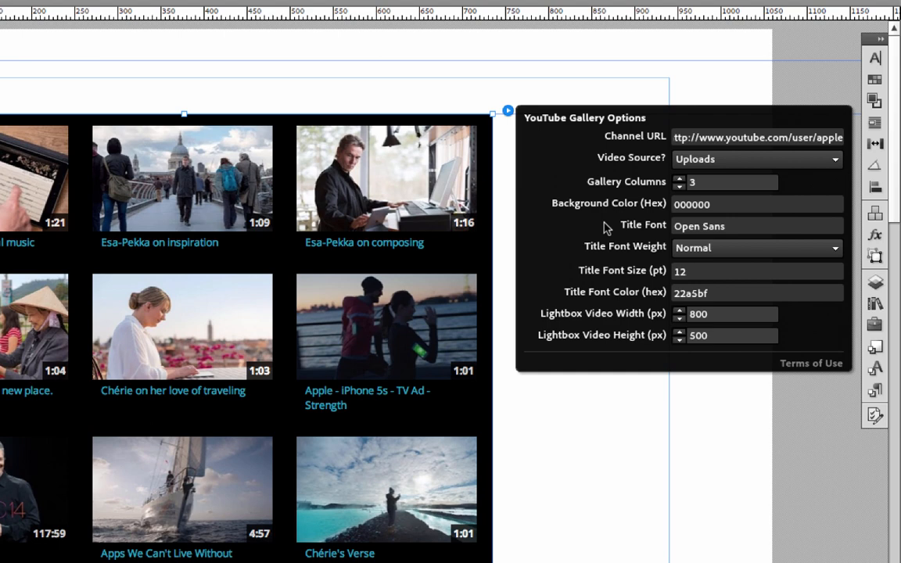
pyautogui.click(699, 226)
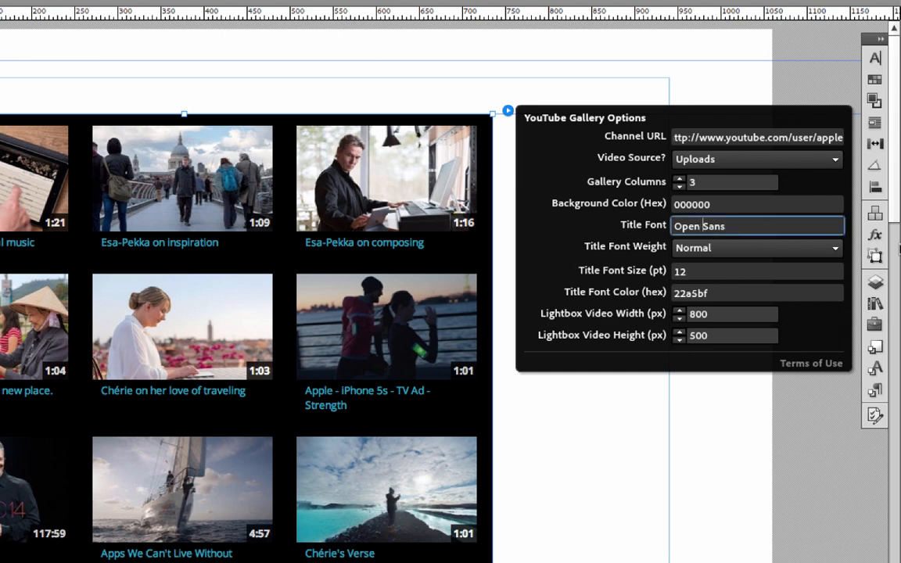
pyautogui.moveTo(733, 225); pyautogui.dragTo(619, 219)
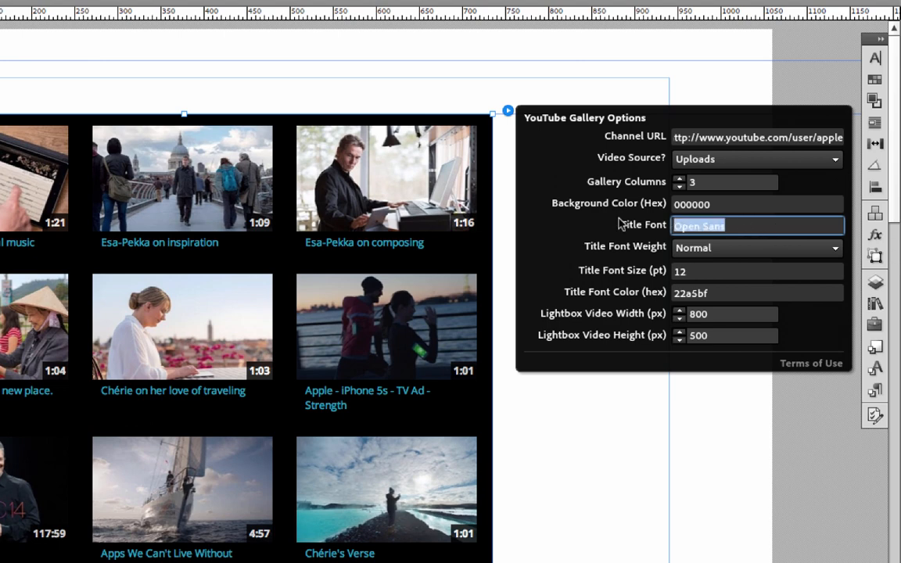
pyautogui.write('Montserrat')
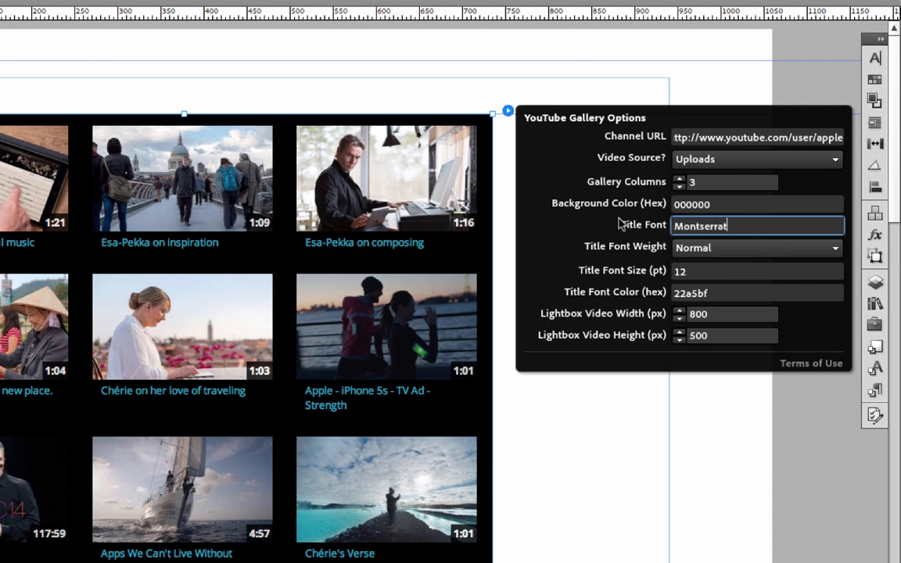
pyautogui.press('Return')
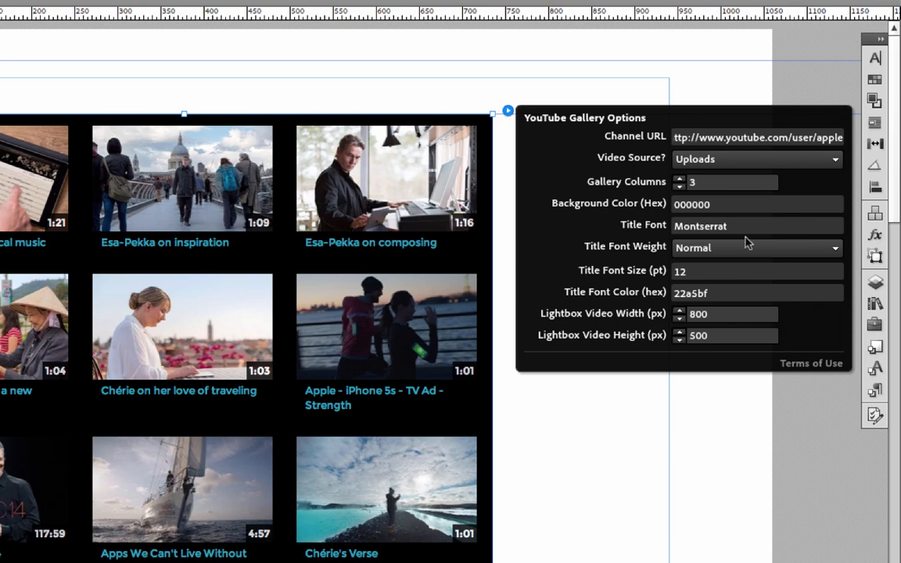
# Set the title font to Arial and the title font weight to Bold.
pyautogui.doubleClick(744, 227)
pyautogui.write('Arial')
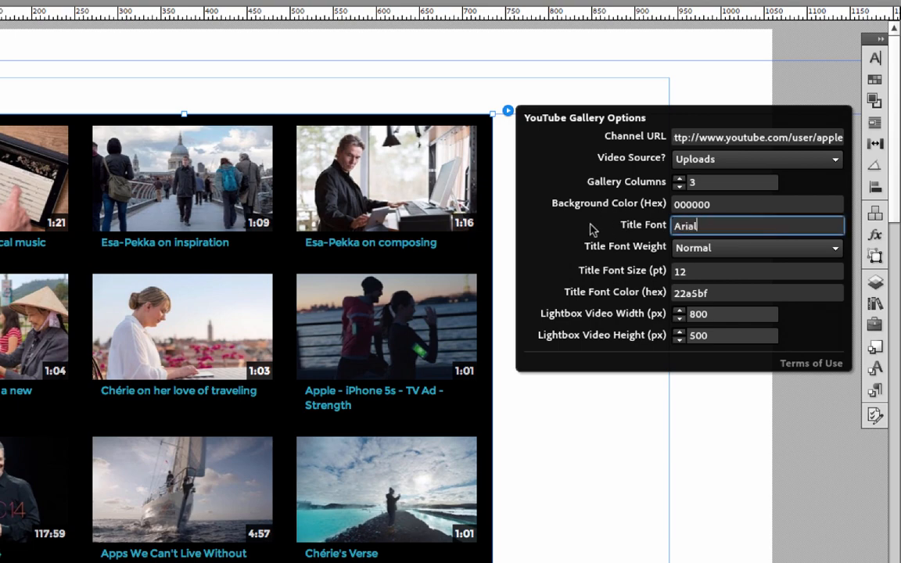
pyautogui.press('Return')
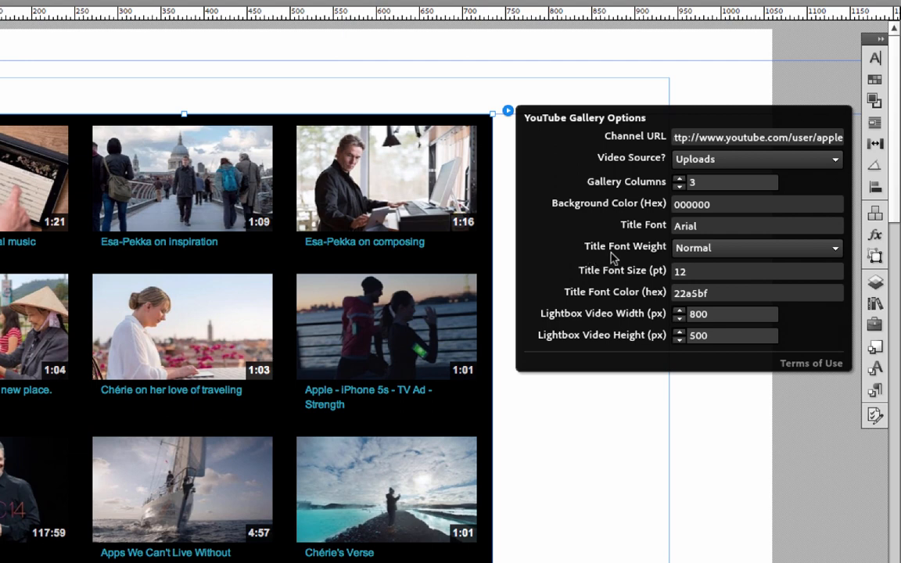
pyautogui.click(690, 250)
pyautogui.click(699, 286)
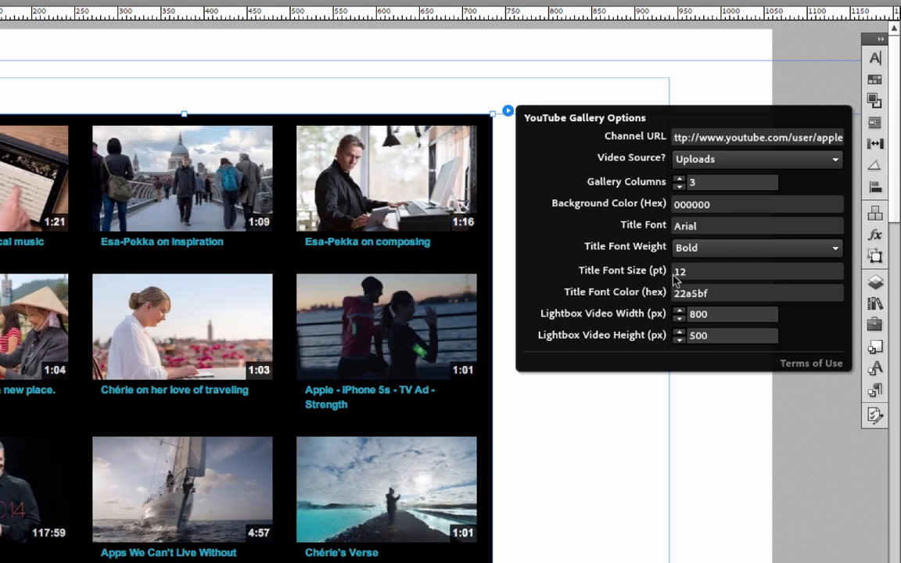
# Set the title font size to 16 pt and look over the gallery's lower rows.
pyautogui.click(734, 271)
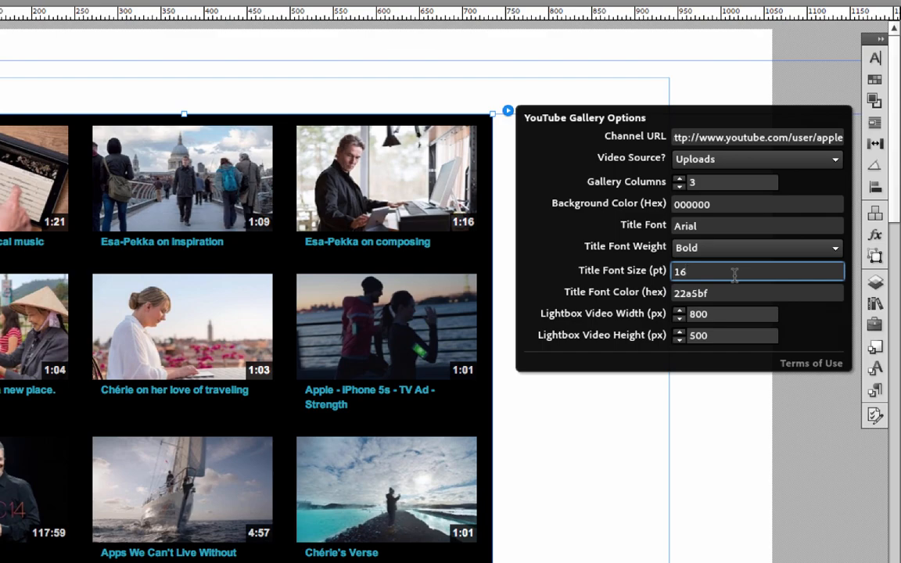
pyautogui.press('Return')
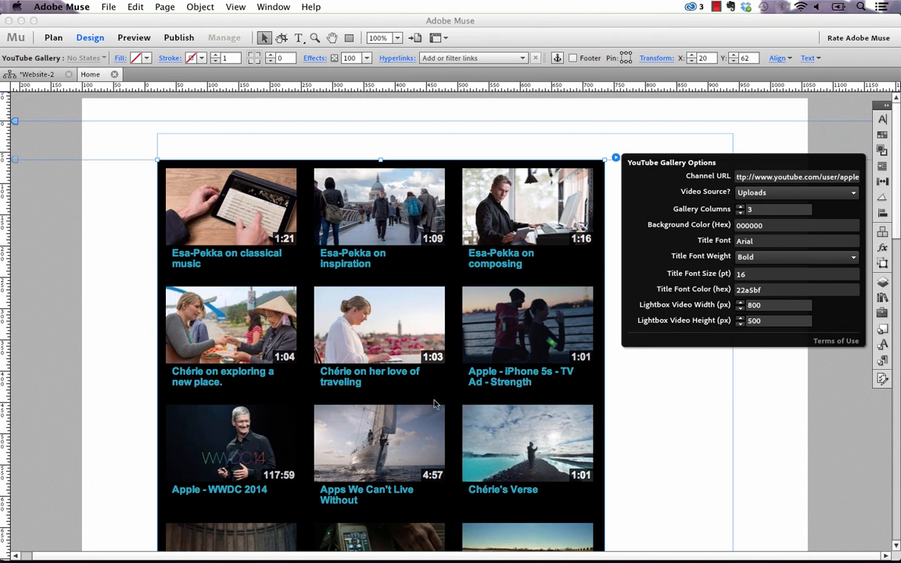
pyautogui.scroll(-2, 510, 309)
pyautogui.scroll(-8, 508, 308)
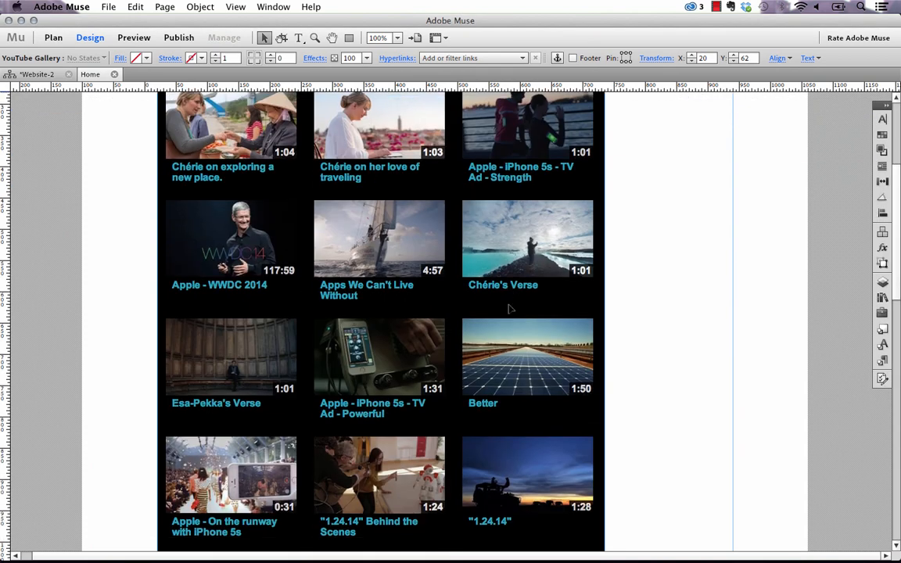
pyautogui.scroll(10, 512, 281)
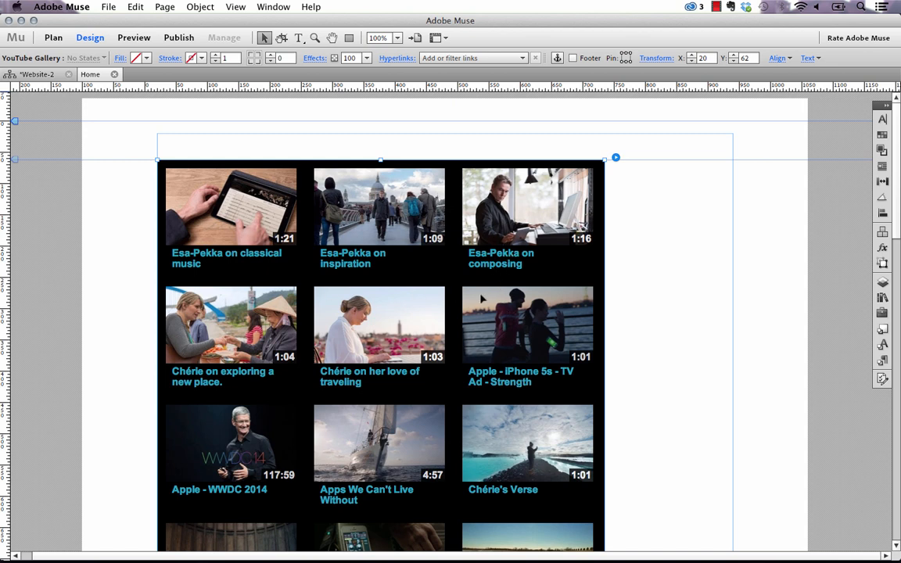
# Reopen the gallery's options and set the title font size to 12 pt.
pyautogui.click(615, 158)
pyautogui.click(790, 275)
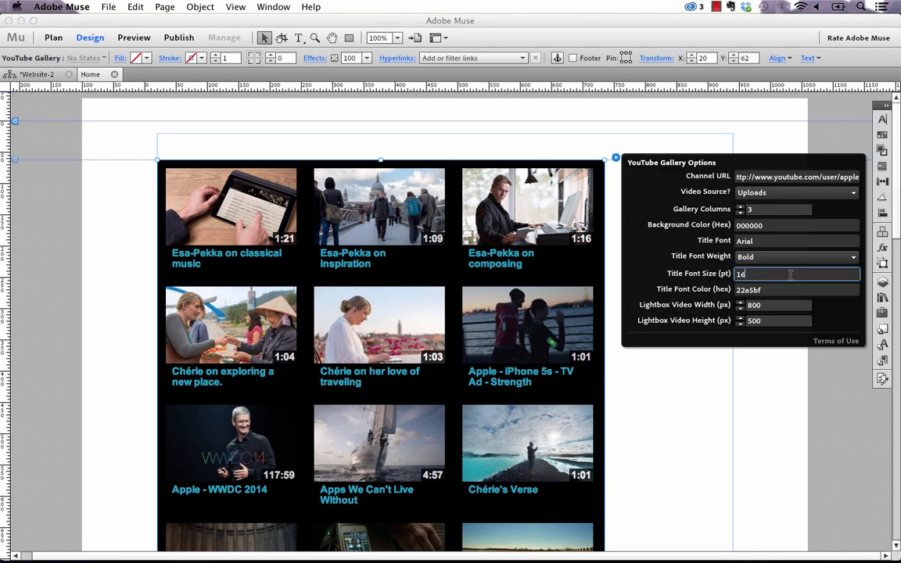
pyautogui.write('2')
pyautogui.press('Return')
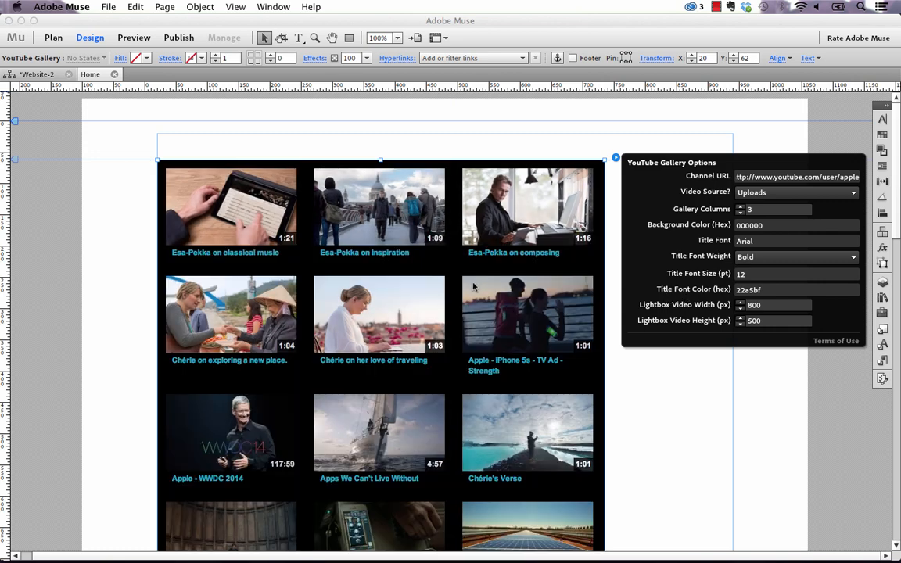
# Set the color of the video titles to hex ffffff.
pyautogui.click(779, 276)
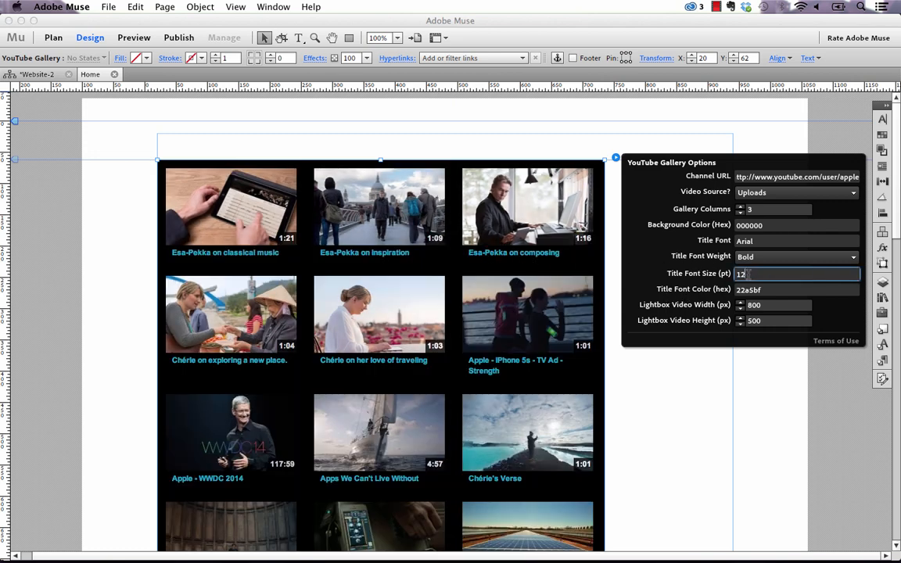
pyautogui.click(777, 291)
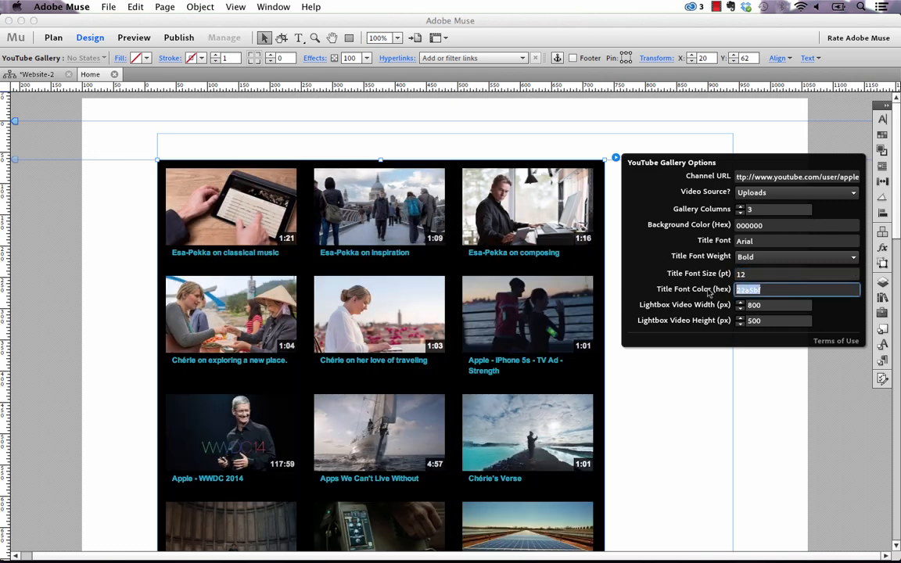
pyautogui.write('ffffff')
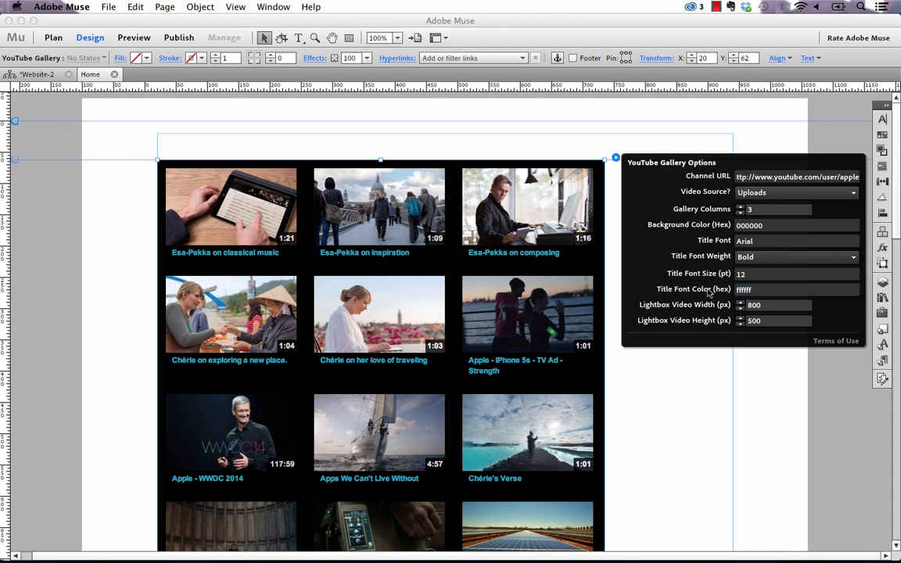
pyautogui.press('Return')
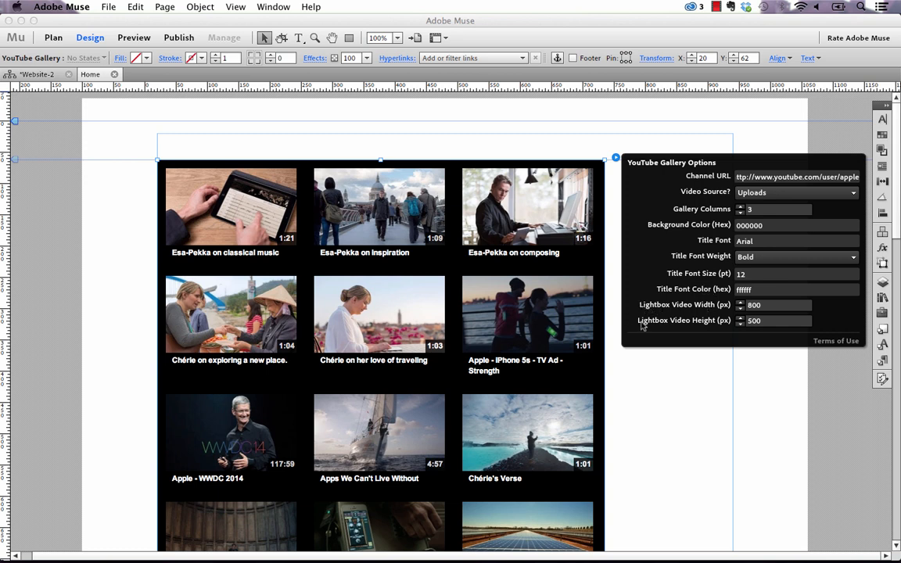
# Preview the page in the browser, open the first row's middle video in its lightbox and close it.
pyautogui.click(367, 94)
pyautogui.click(108, 6)
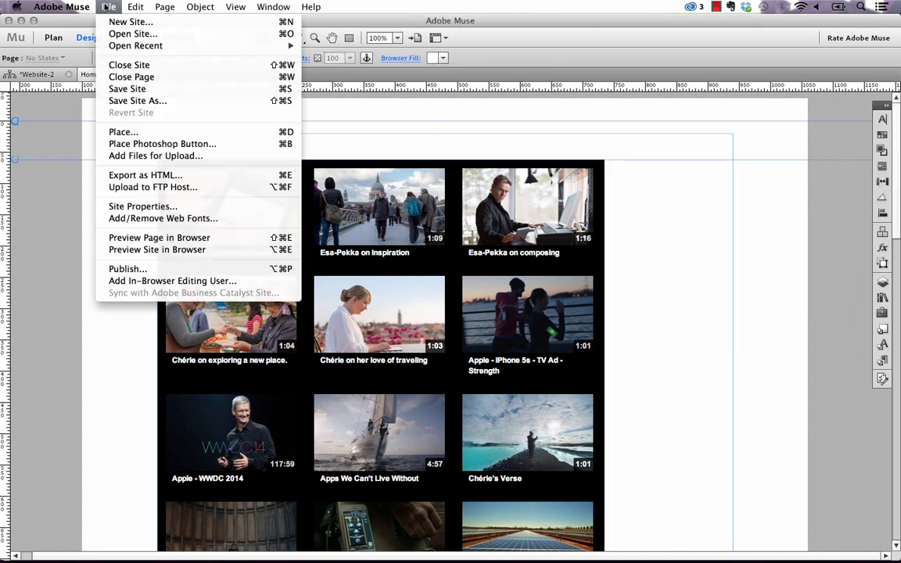
pyautogui.click(148, 237)
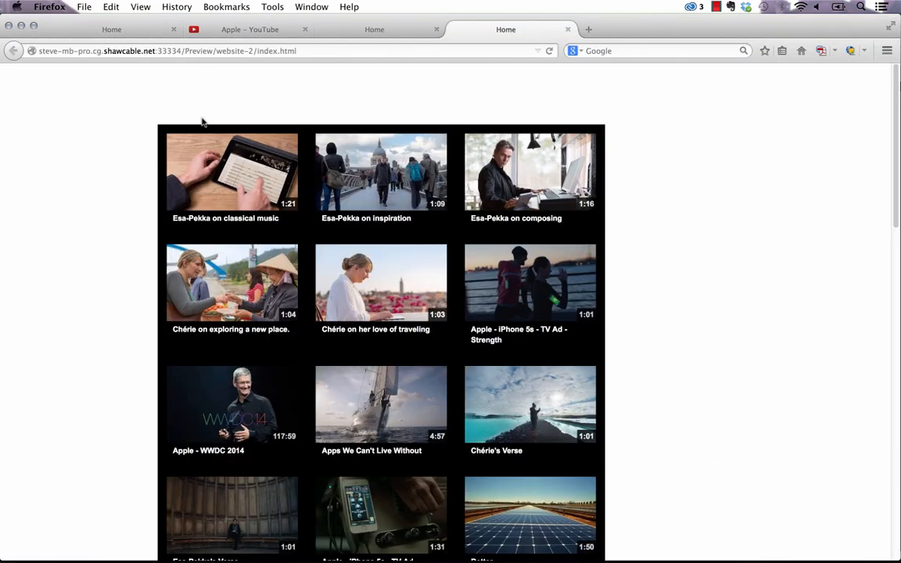
pyautogui.click(340, 162)
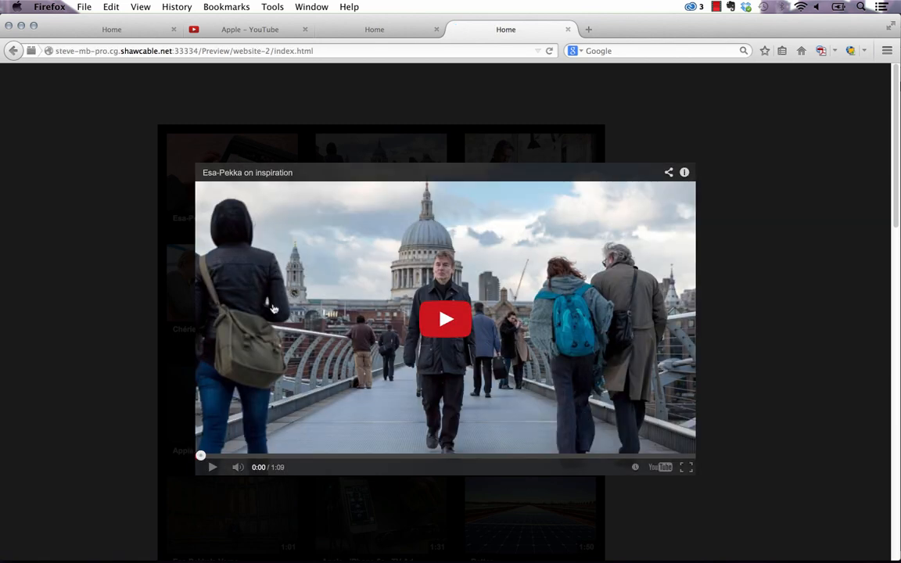
pyautogui.click(770, 343)
# Switch back to Adobe Muse, move the gallery up to a Y position of 20 and open its YouTube Gallery Options.
pyautogui.click(299, 539)
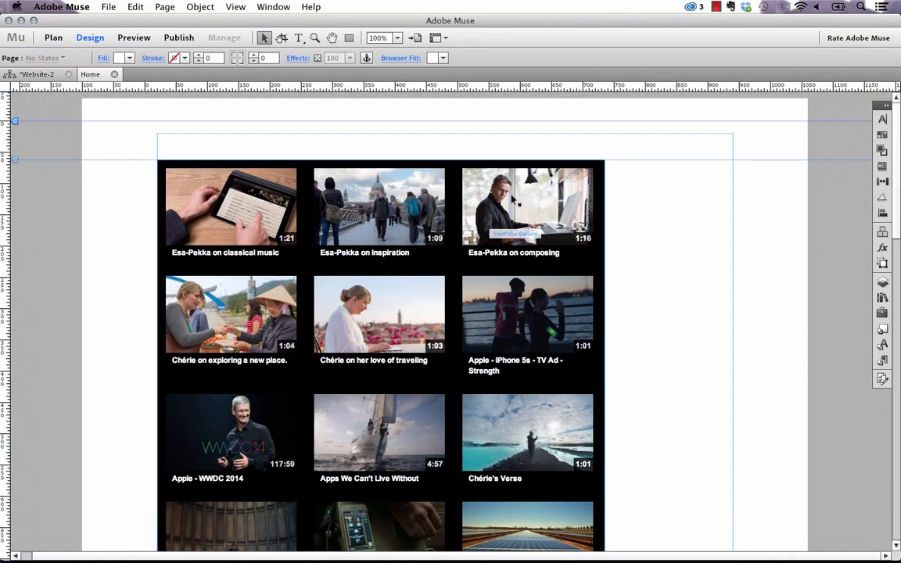
pyautogui.moveTo(513, 200); pyautogui.dragTo(518, 164)
pyautogui.click(615, 131)
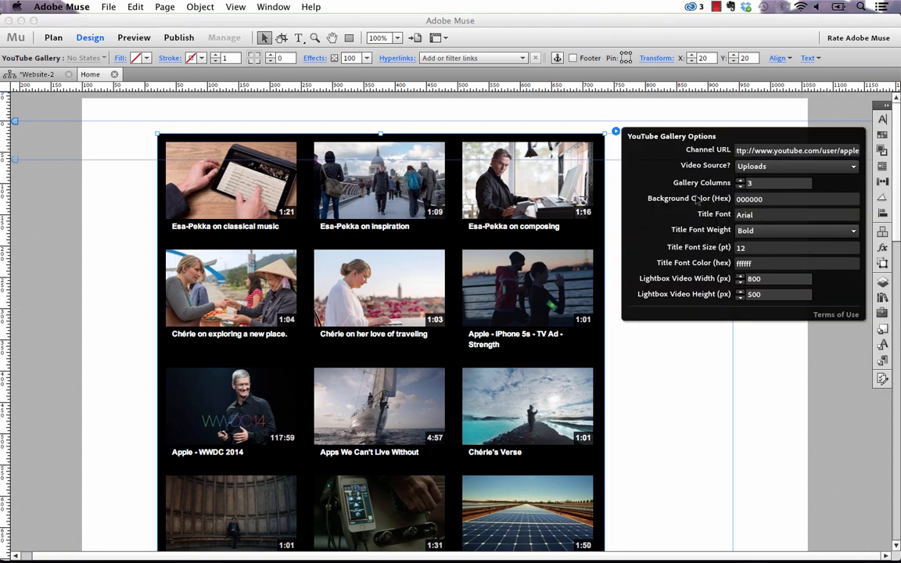
# Set the gallery's background color to hex ffffff and its title font color to hex 22a5bf.
pyautogui.click(773, 196)
pyautogui.press('super+a')
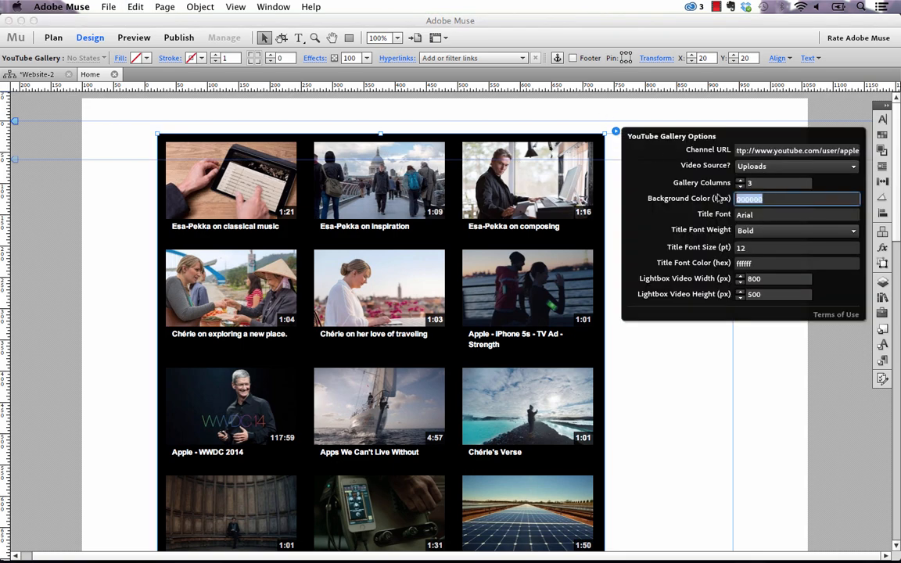
pyautogui.write('ffffff')
pyautogui.press('Return')
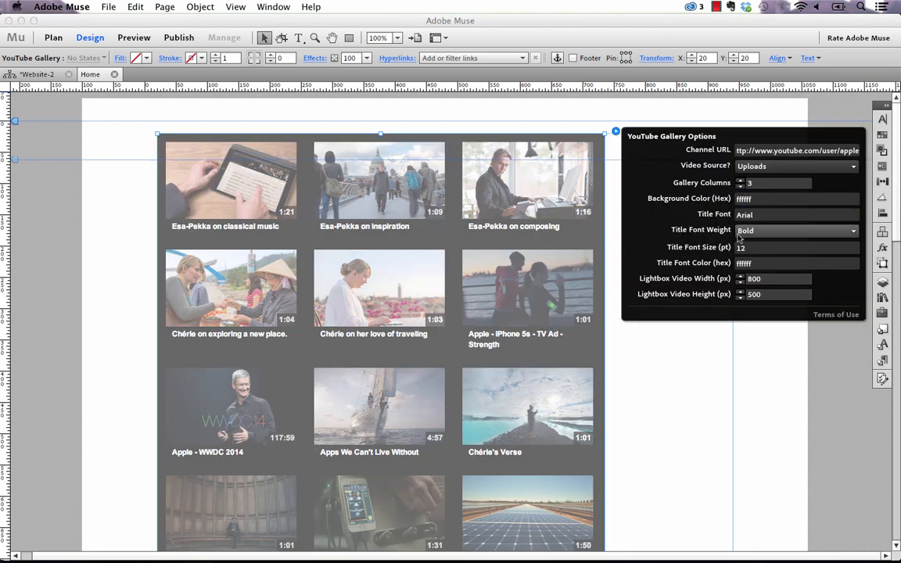
pyautogui.click(761, 263)
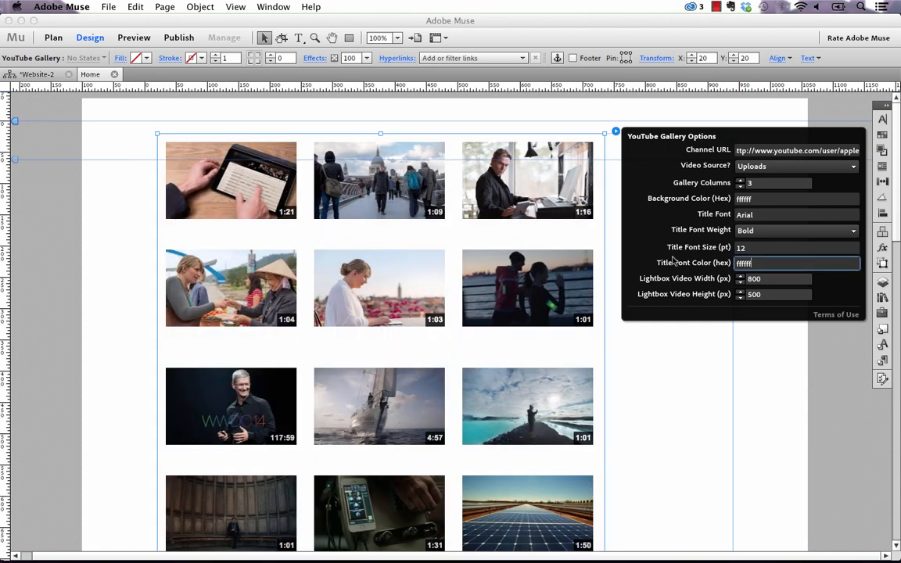
pyautogui.press('super+a')
pyautogui.write('22a5bf')
pyautogui.press('Return')
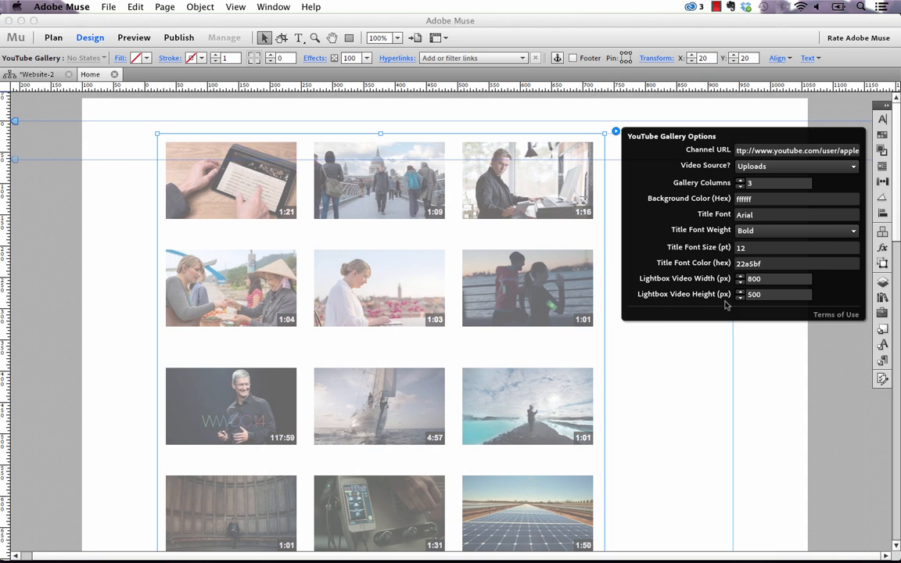
# Set the lightbox video width and height to 600 px each, and deselect the gallery.
pyautogui.click(773, 279)
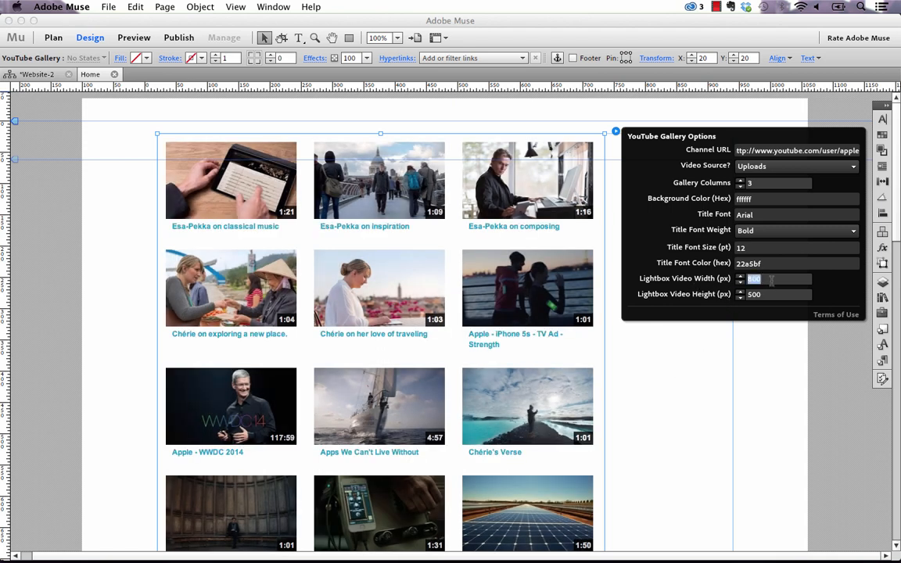
pyautogui.moveTo(768, 278); pyautogui.dragTo(705, 278)
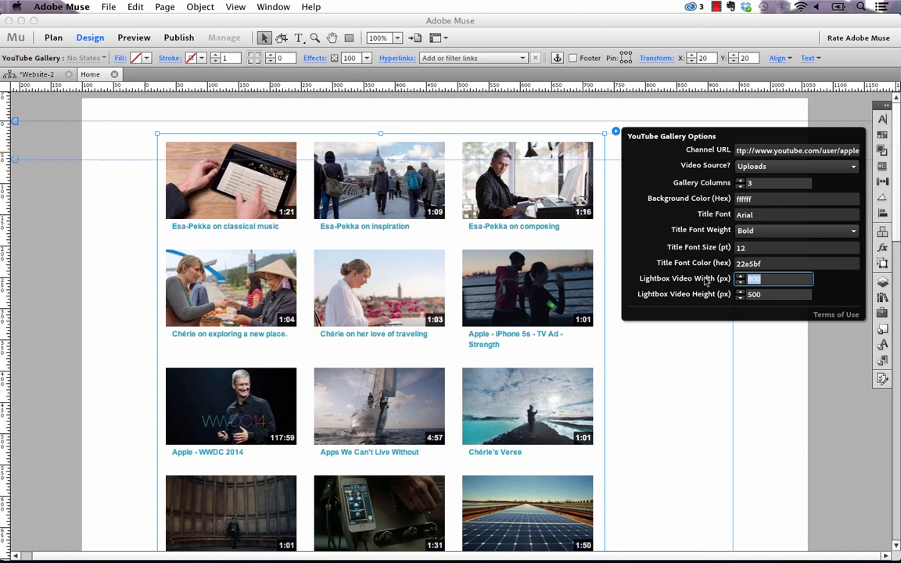
pyautogui.write('600')
pyautogui.press('Tab')
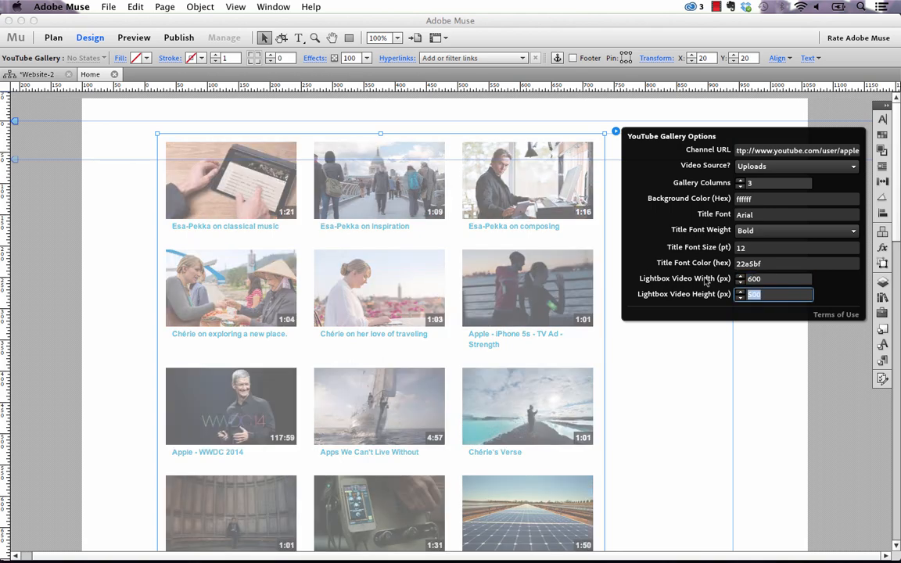
pyautogui.write('6')
pyautogui.press('Return')
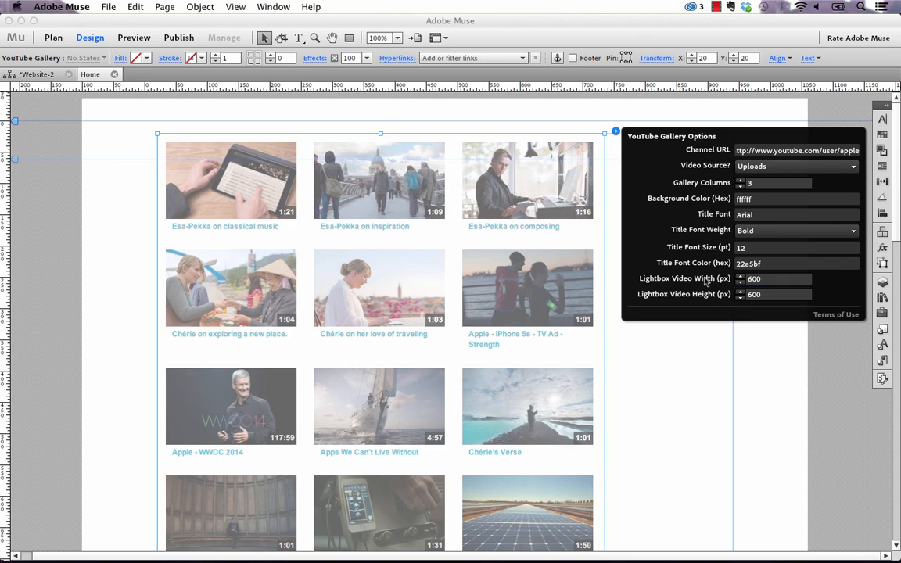
pyautogui.click(92, 141)
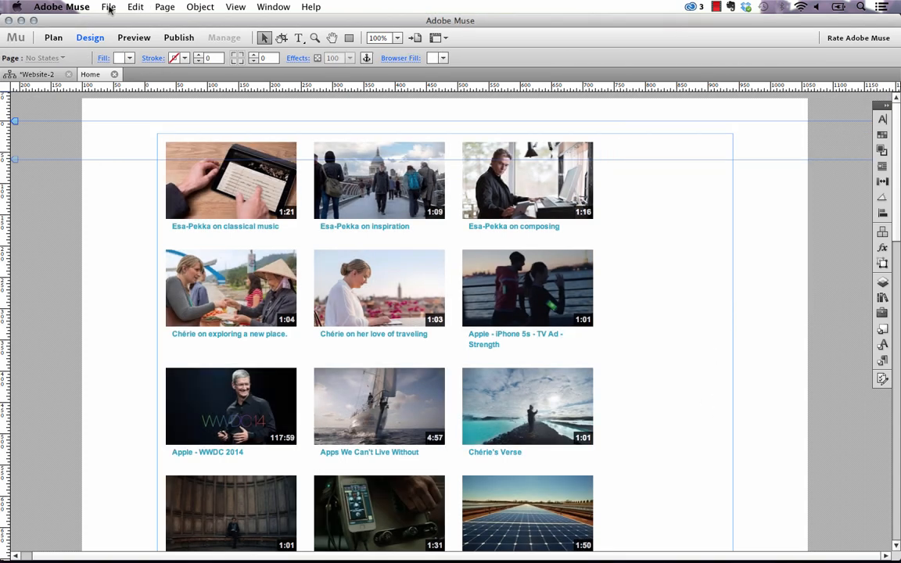
# Preview the page in the browser again, check the resized lightbox with the first row's middle video and close it.
pyautogui.click(109, 7)
pyautogui.click(163, 236)
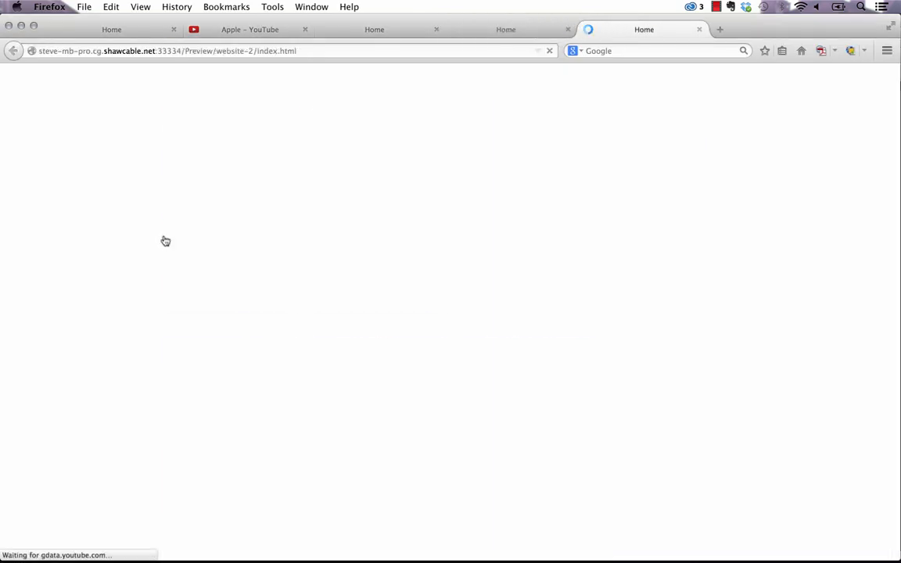
pyautogui.click(378, 134)
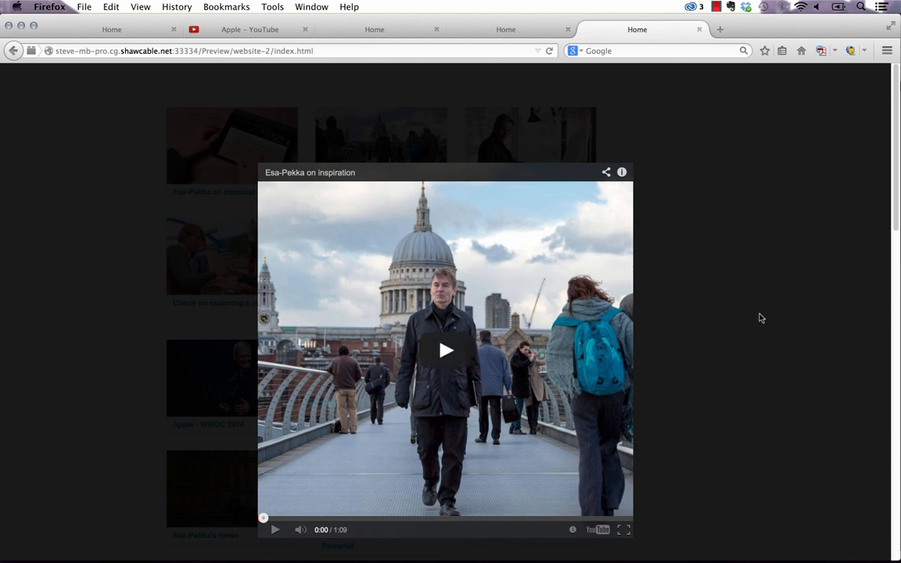
pyautogui.click(675, 289)
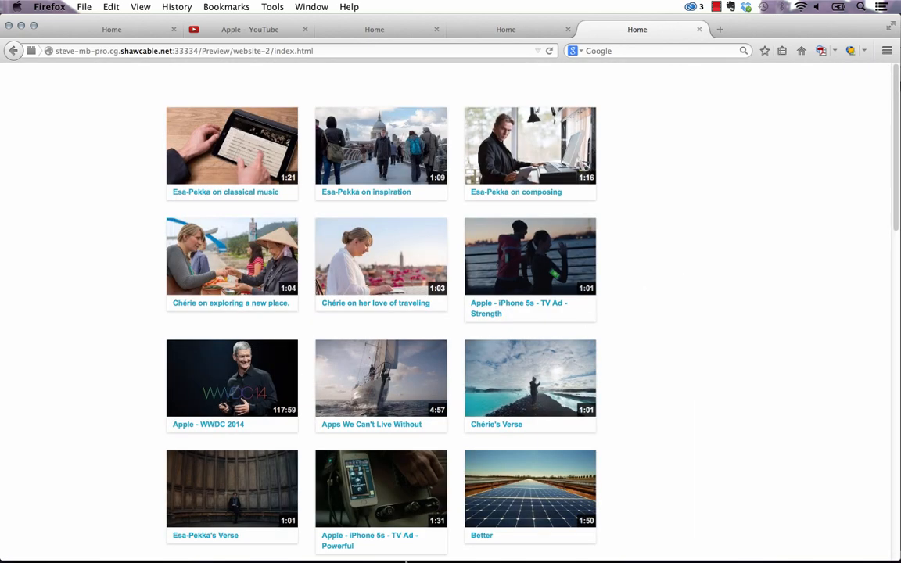
# Switch back to Adobe Muse, move the gallery to an X position of -100 and widen it to the page's right edge.
pyautogui.moveTo(405, 557)
pyautogui.click(327, 538)
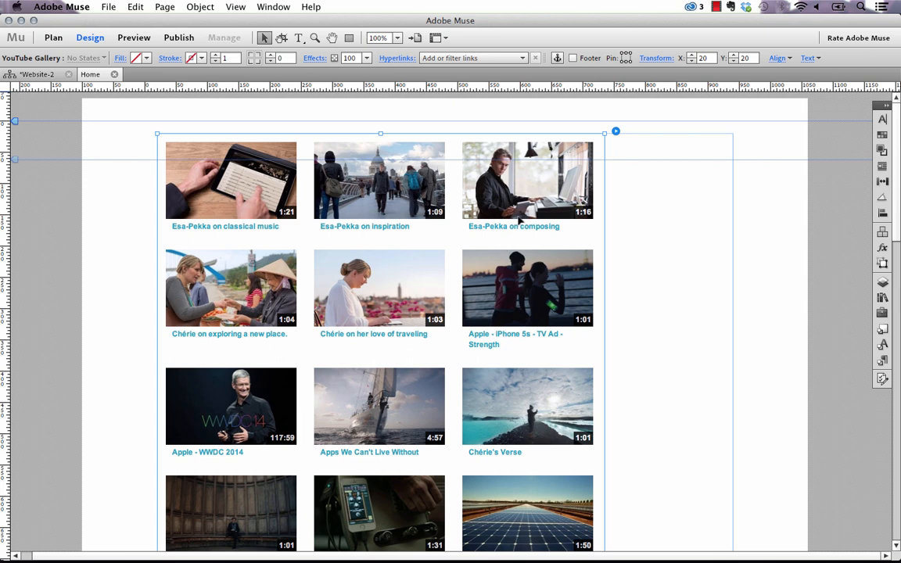
pyautogui.moveTo(466, 193); pyautogui.dragTo(387, 209)
pyautogui.moveTo(437, 222); pyautogui.dragTo(441, 217)
pyautogui.scroll(-1, 538, 451)
pyautogui.scroll(-6, 538, 455)
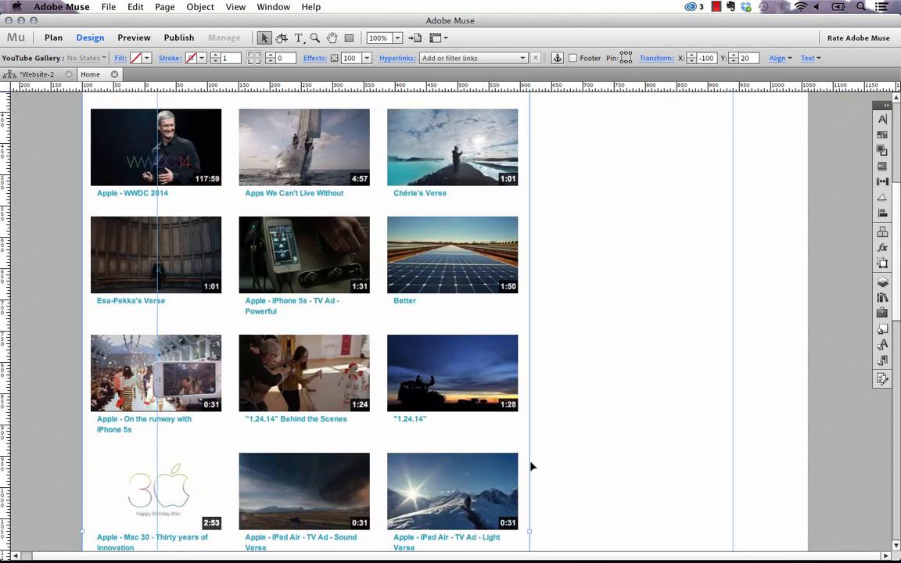
pyautogui.moveTo(529, 531); pyautogui.dragTo(806, 510)
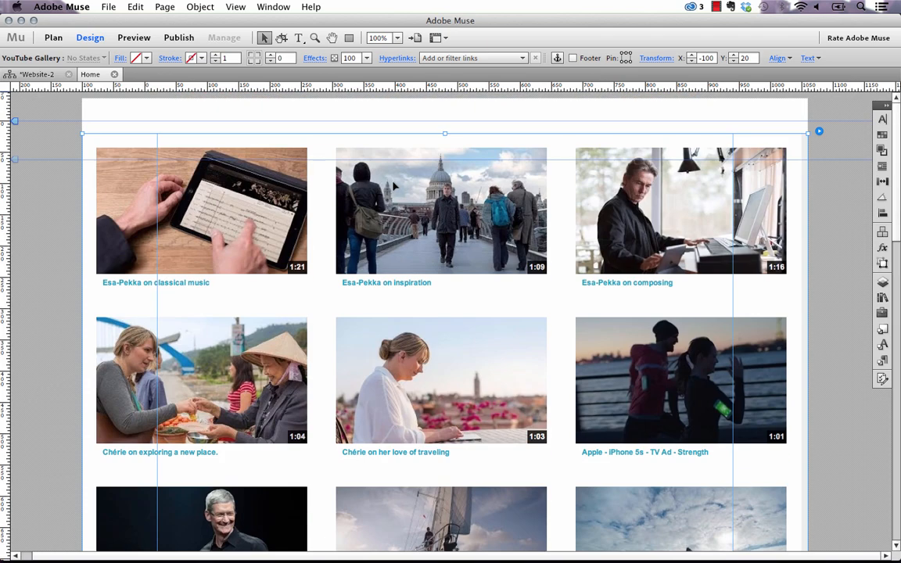
# Set the YouTube gallery's number of columns to 5 and deselect the gallery.
pyautogui.click(818, 132)
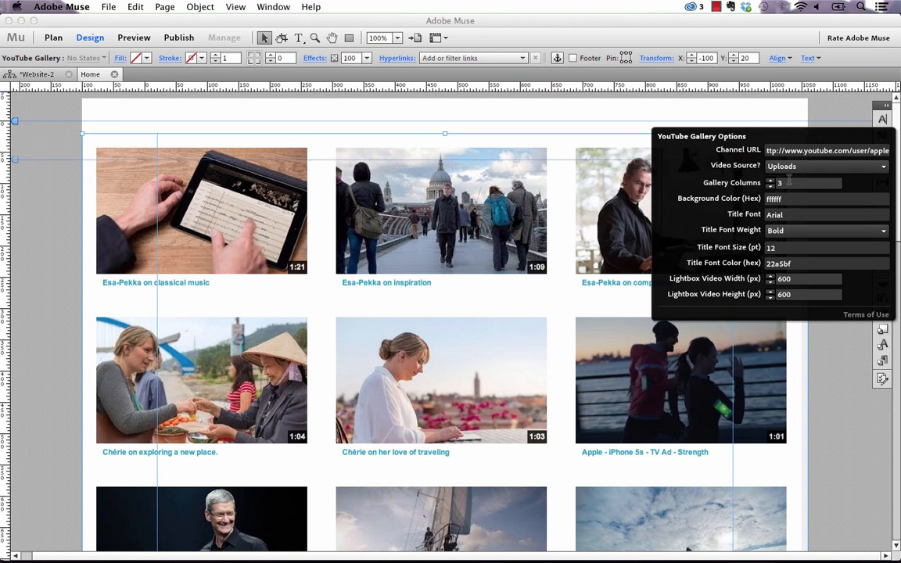
pyautogui.press('Tab')
pyautogui.write('5')
pyautogui.press('Return')
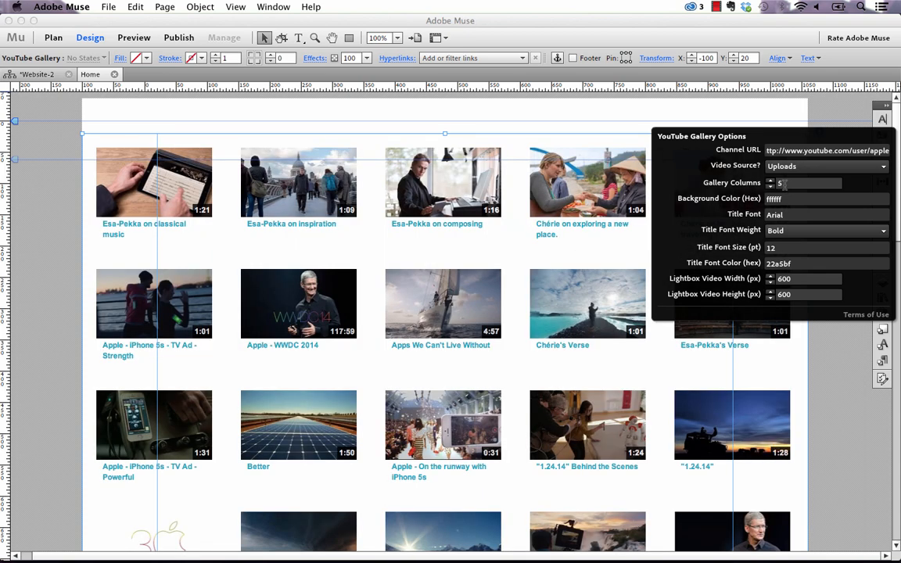
pyautogui.click(469, 120)
# Preview the full-width page in the browser, open the gallery's first video in its lightbox and close it.
pyautogui.click(108, 7)
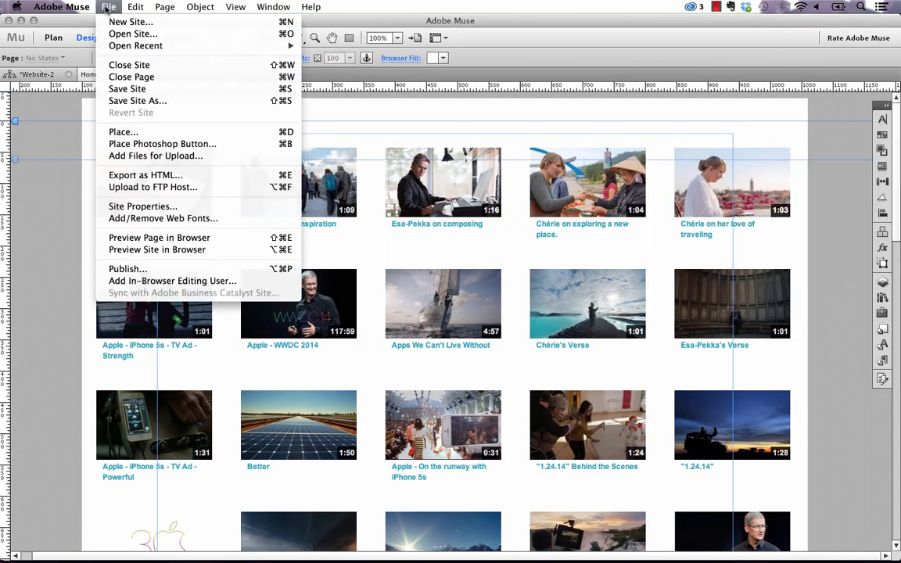
pyautogui.click(168, 237)
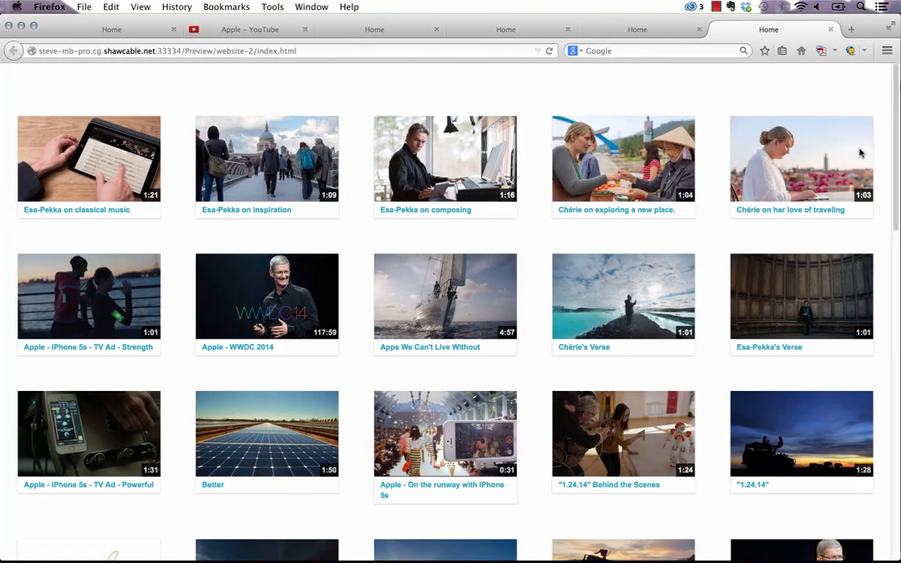
pyautogui.moveTo(896, 106); pyautogui.dragTo(788, 80)
pyautogui.click(110, 157)
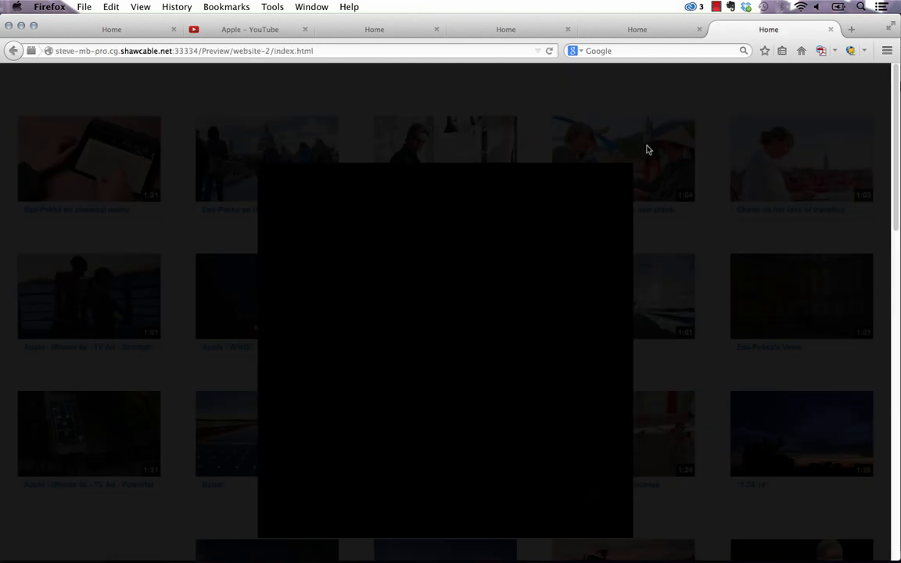
pyautogui.click(889, 133)
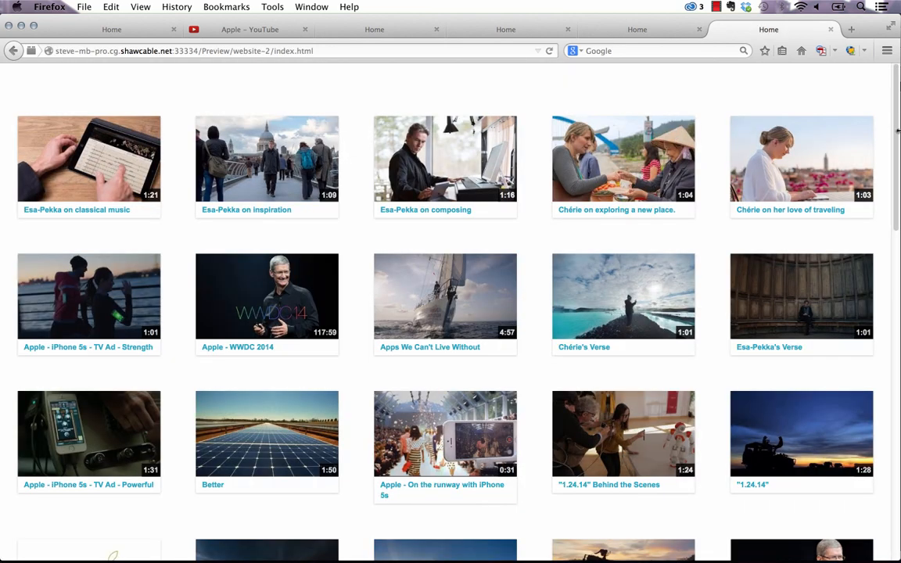
# Examine the previewed gallery's layout from the first row of videos down to the last and back.
pyautogui.moveTo(898, 134); pyautogui.dragTo(898, 155)
pyautogui.scroll(-2, 373, 297)
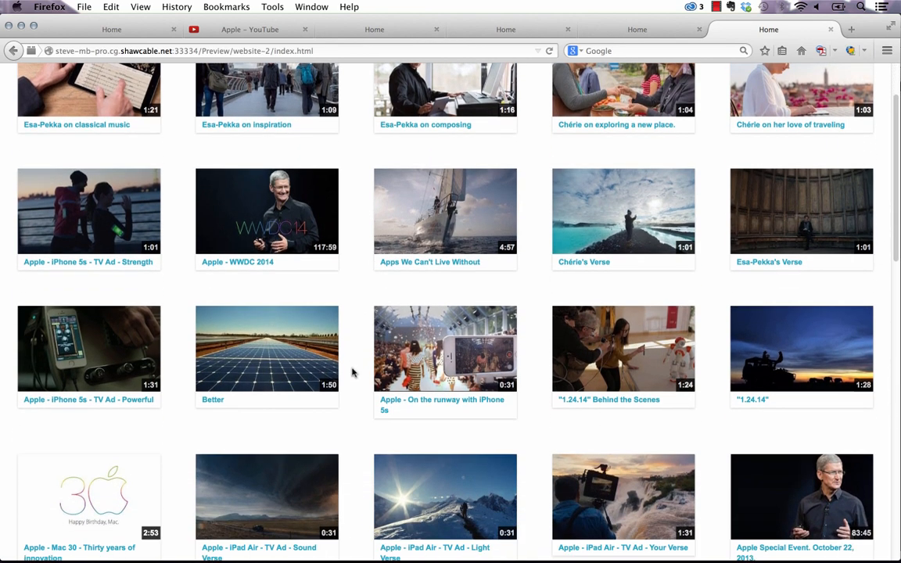
pyautogui.scroll(2, 352, 373)
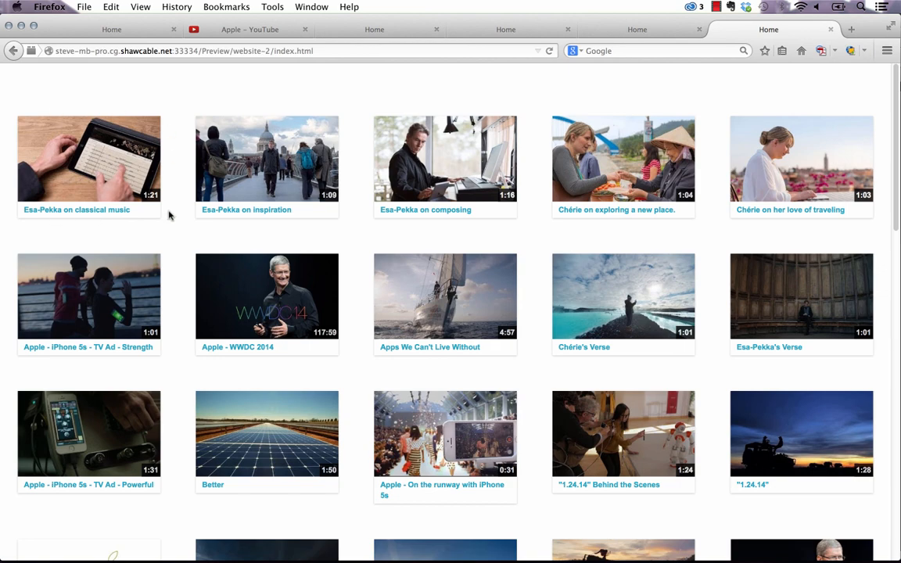
pyautogui.scroll(-5, 187, 257)
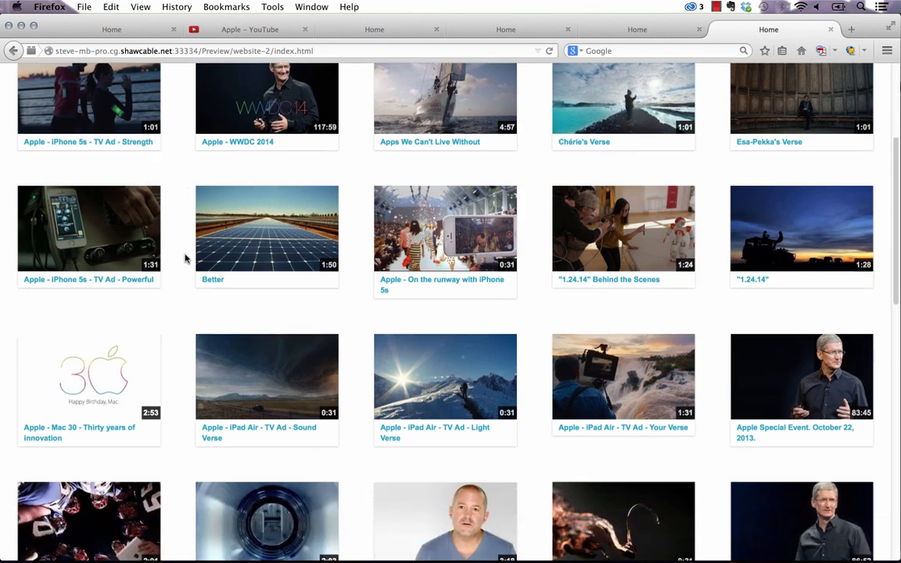
pyautogui.scroll(-5, 186, 258)
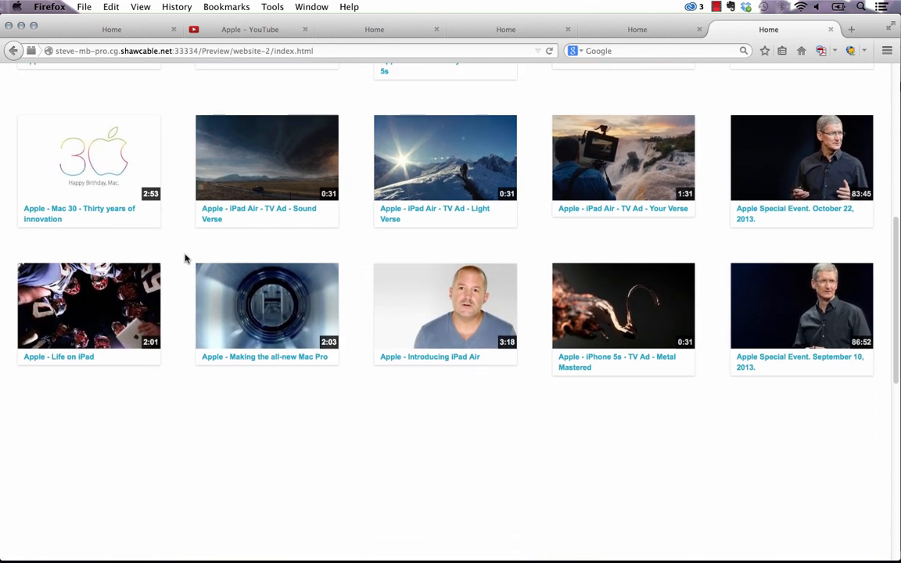
pyautogui.scroll(10, 185, 258)
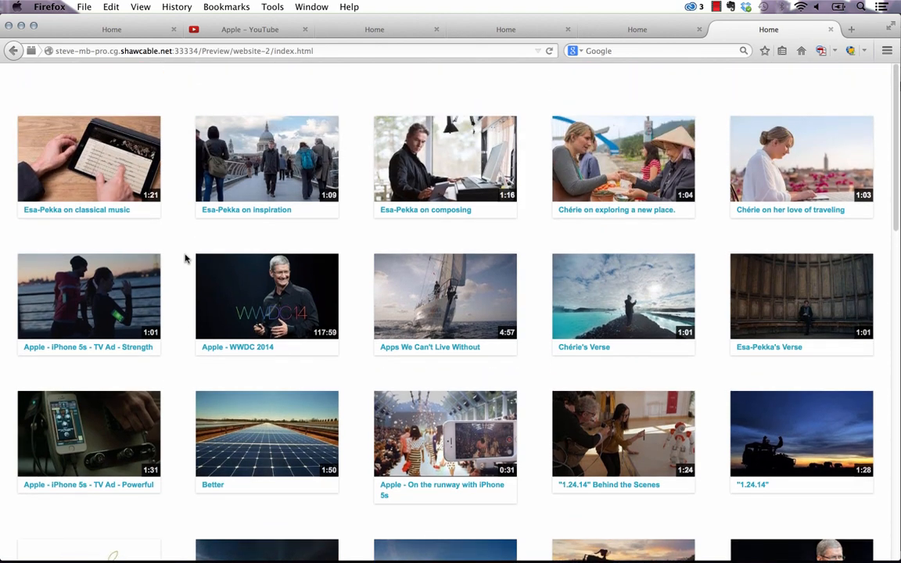